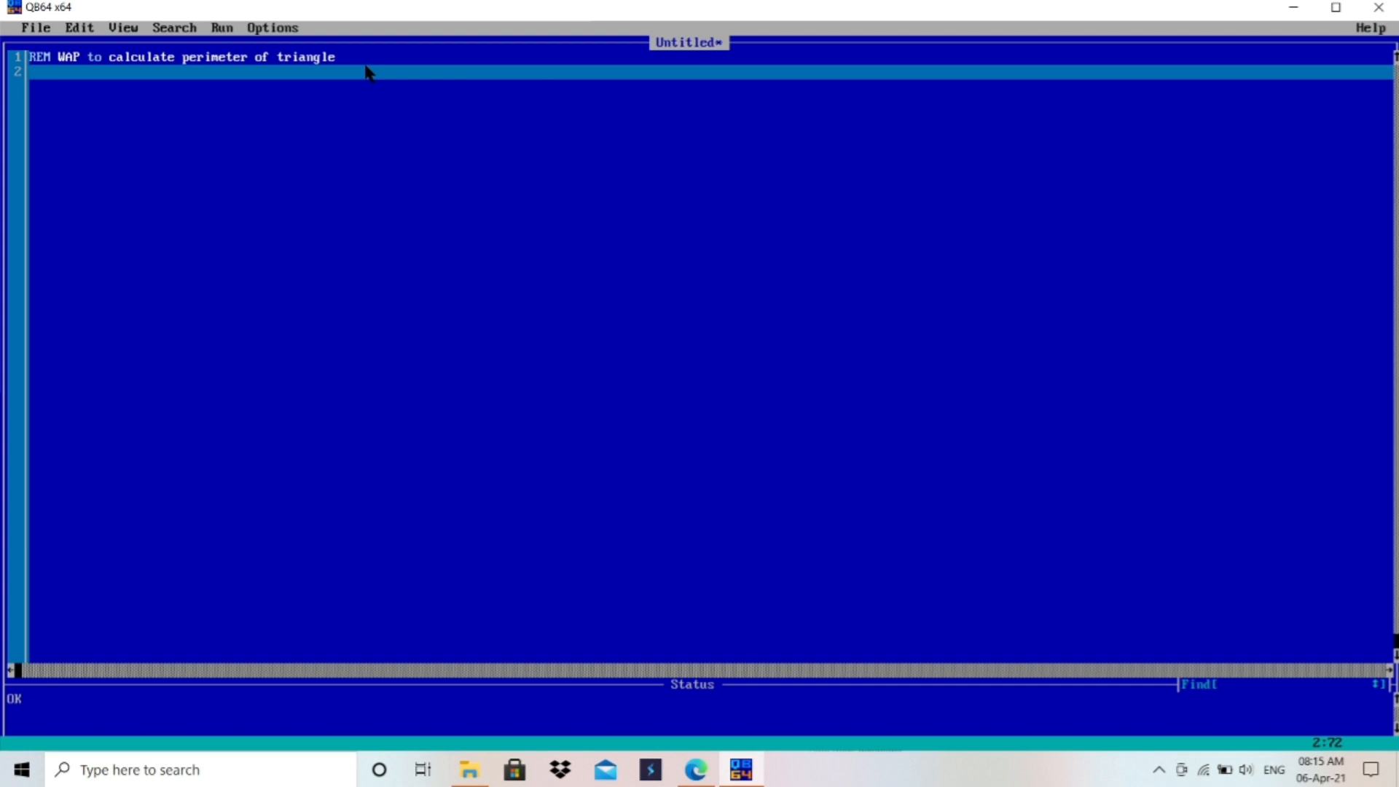
drag(352, 57, 68, 59)
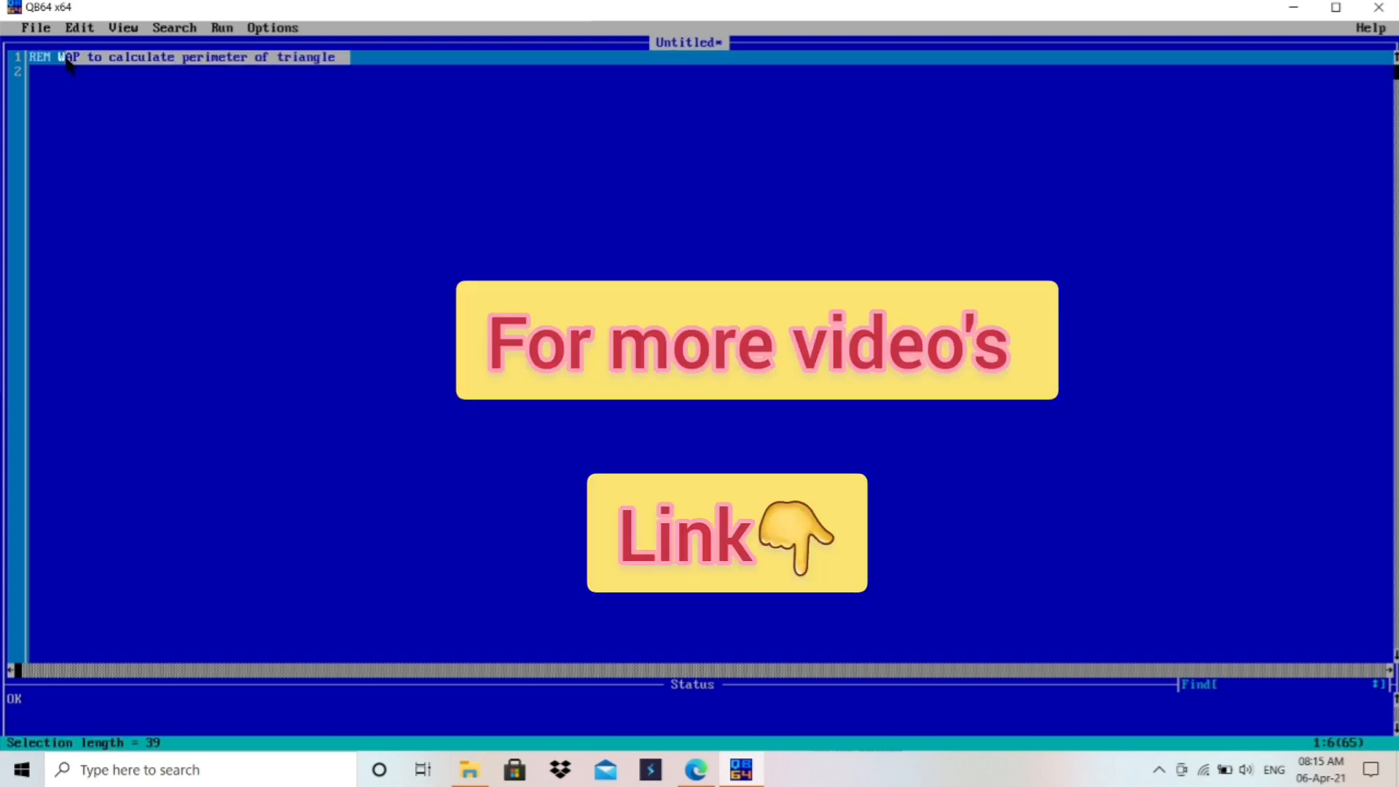
click(349, 60)
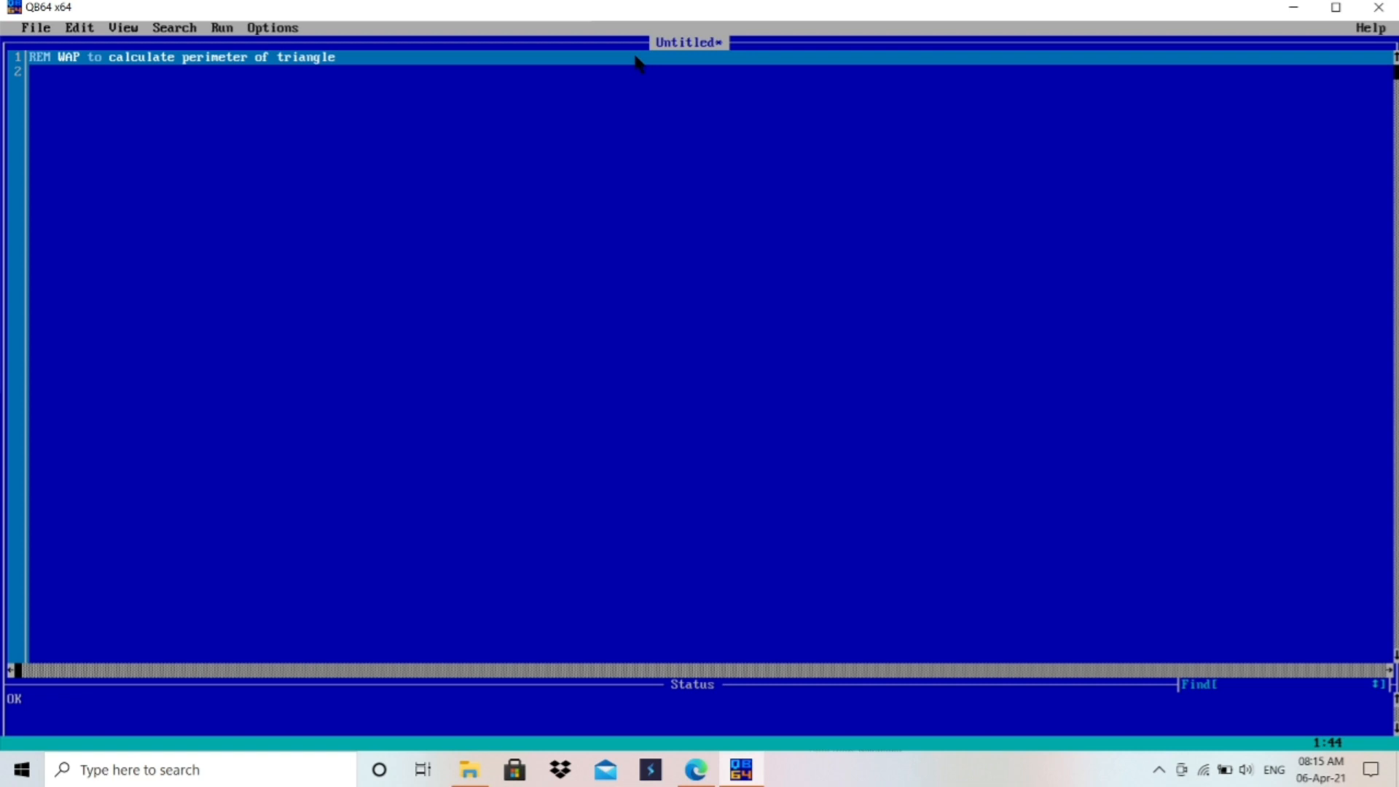
Switch to Edge showing Bing results for 'perimeter of triangle' with p = a+b+c.
key(alt+Tab)
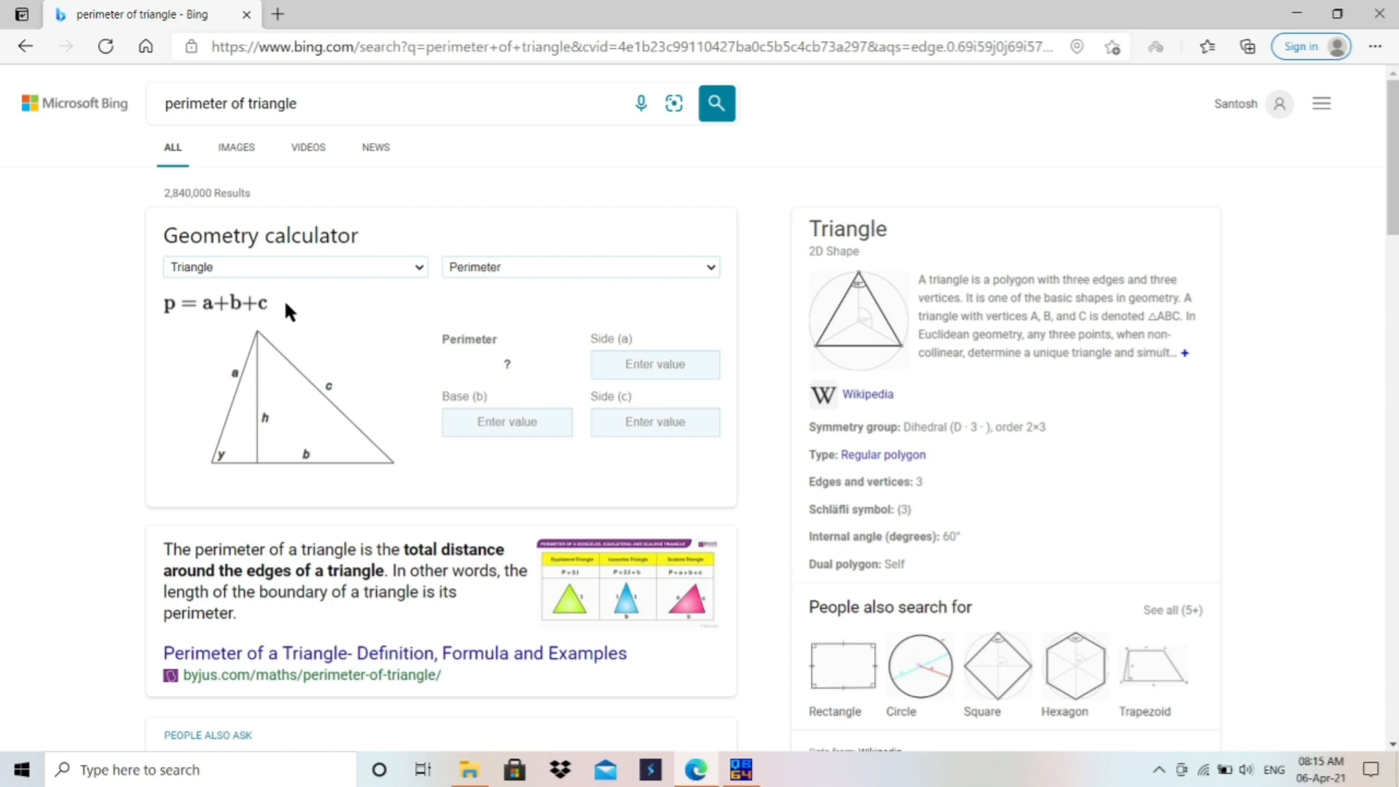
Add CLS and INPUT "Enter 3 sides of traingle"; a, b, c to the program.
key(alt+Tab)
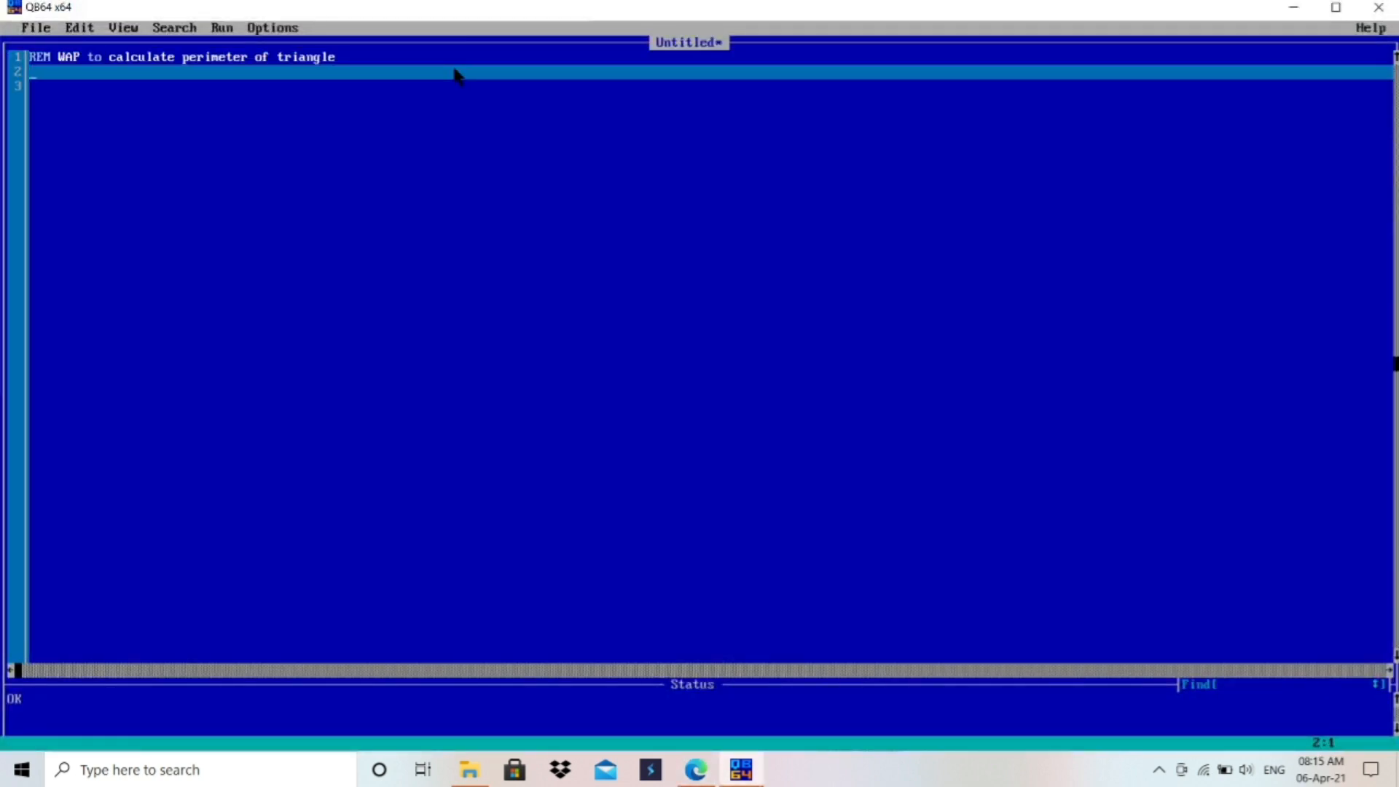
text(cls)
key(Return)
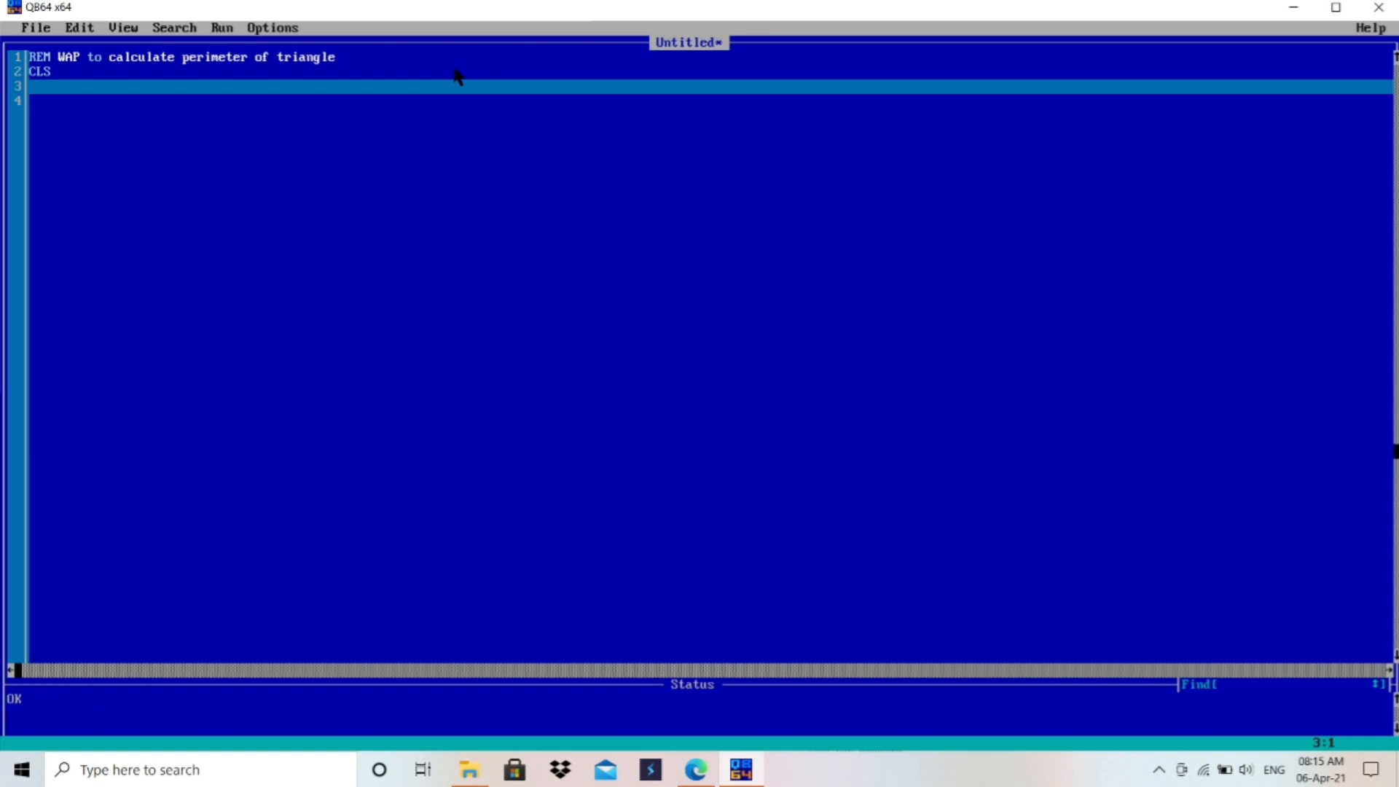
text(input )
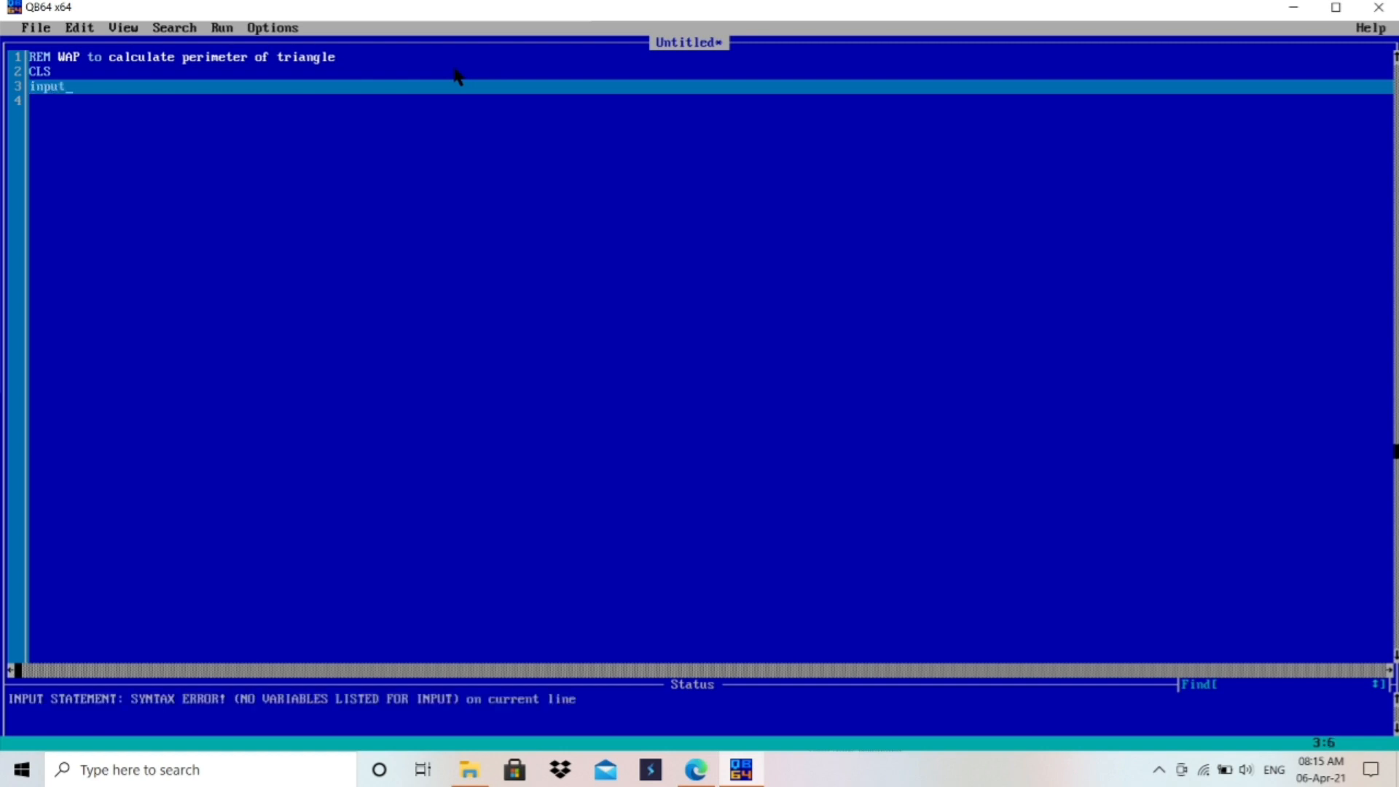
text(""En)
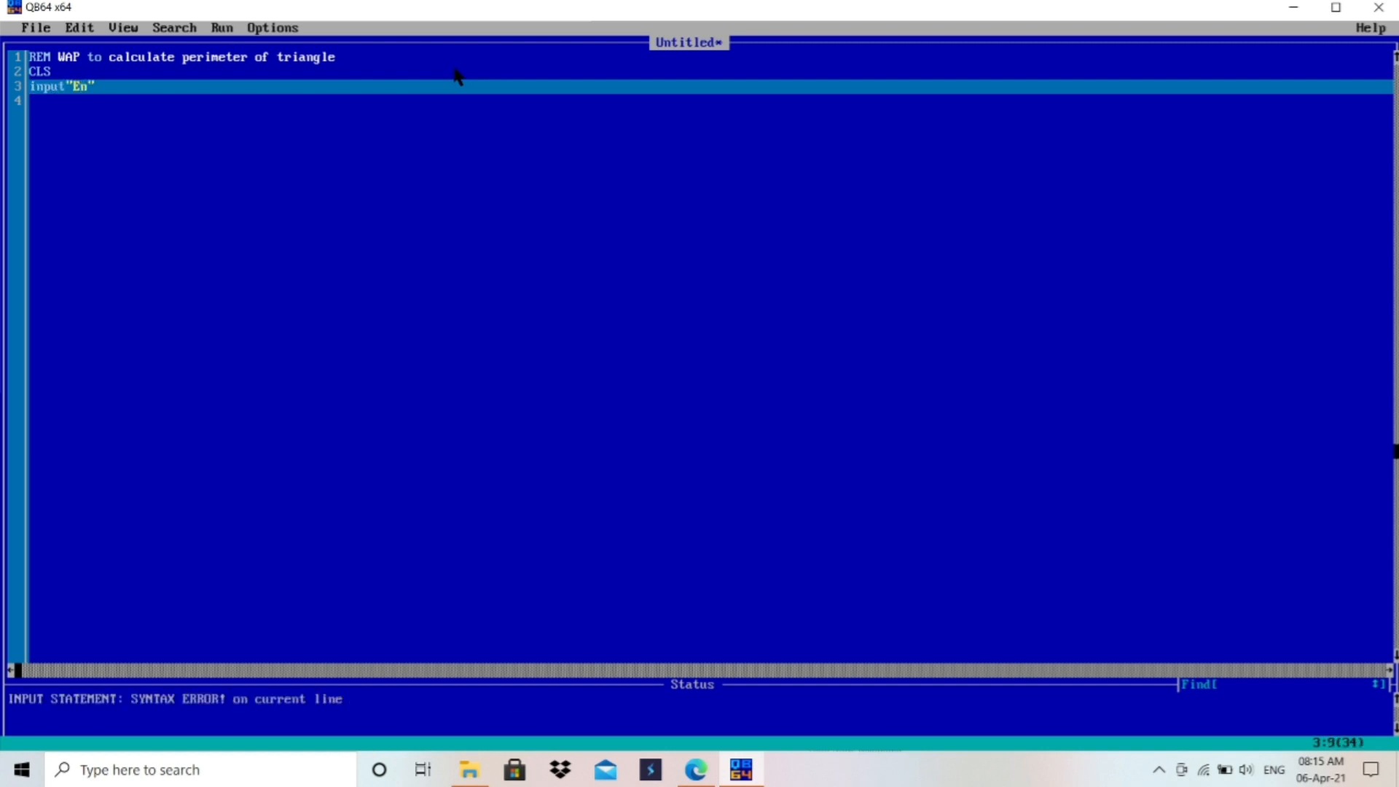
text(ter 3si)
text(des oftra)
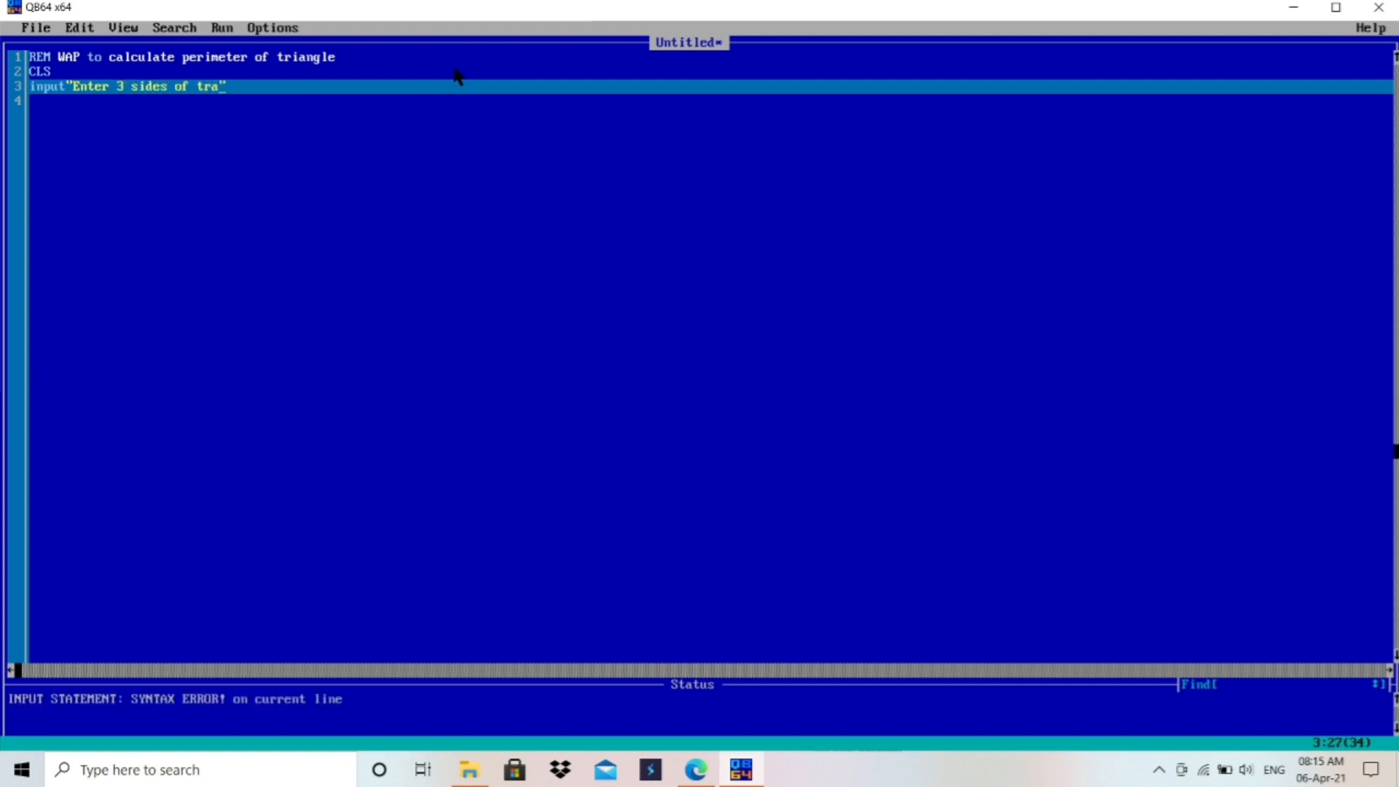
text(e)
text(;a,b,c)
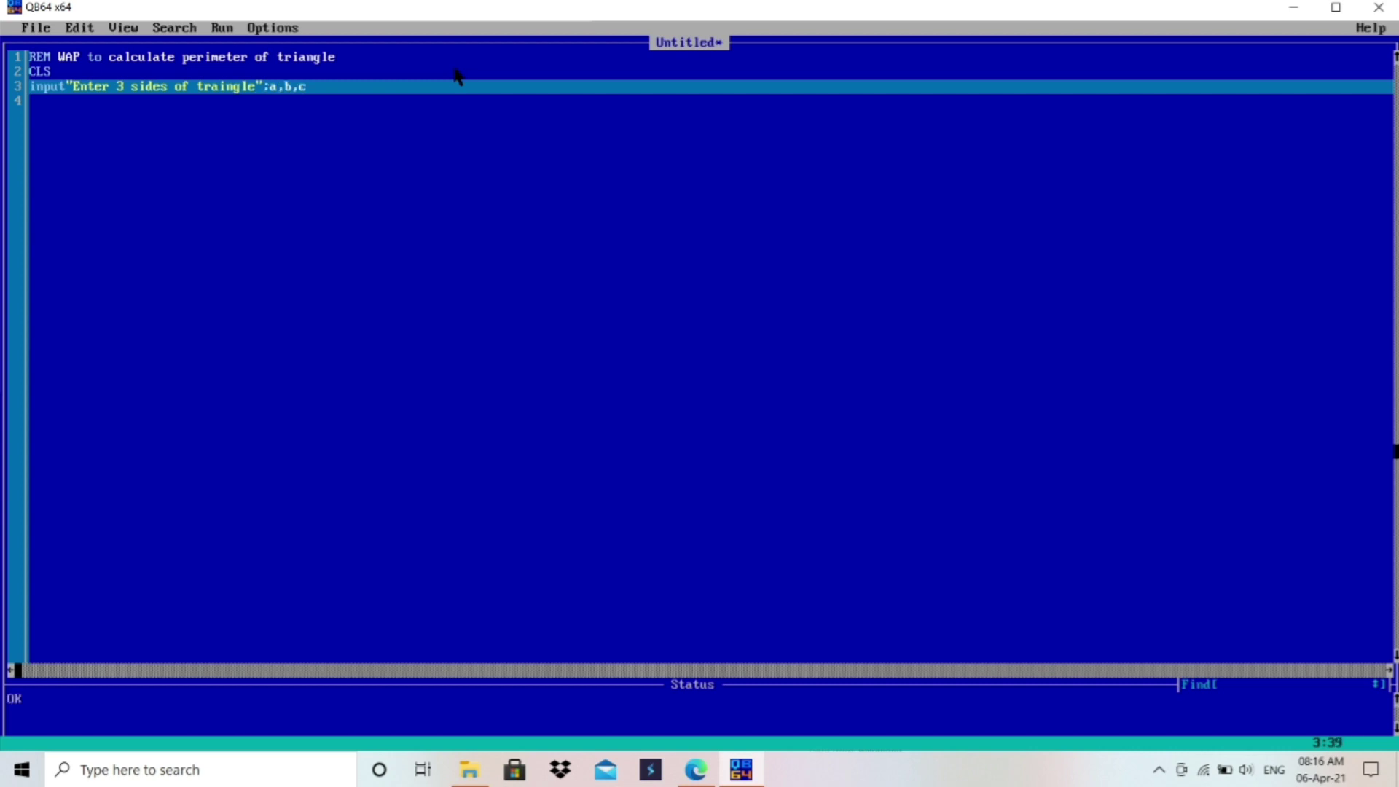
key(Return)
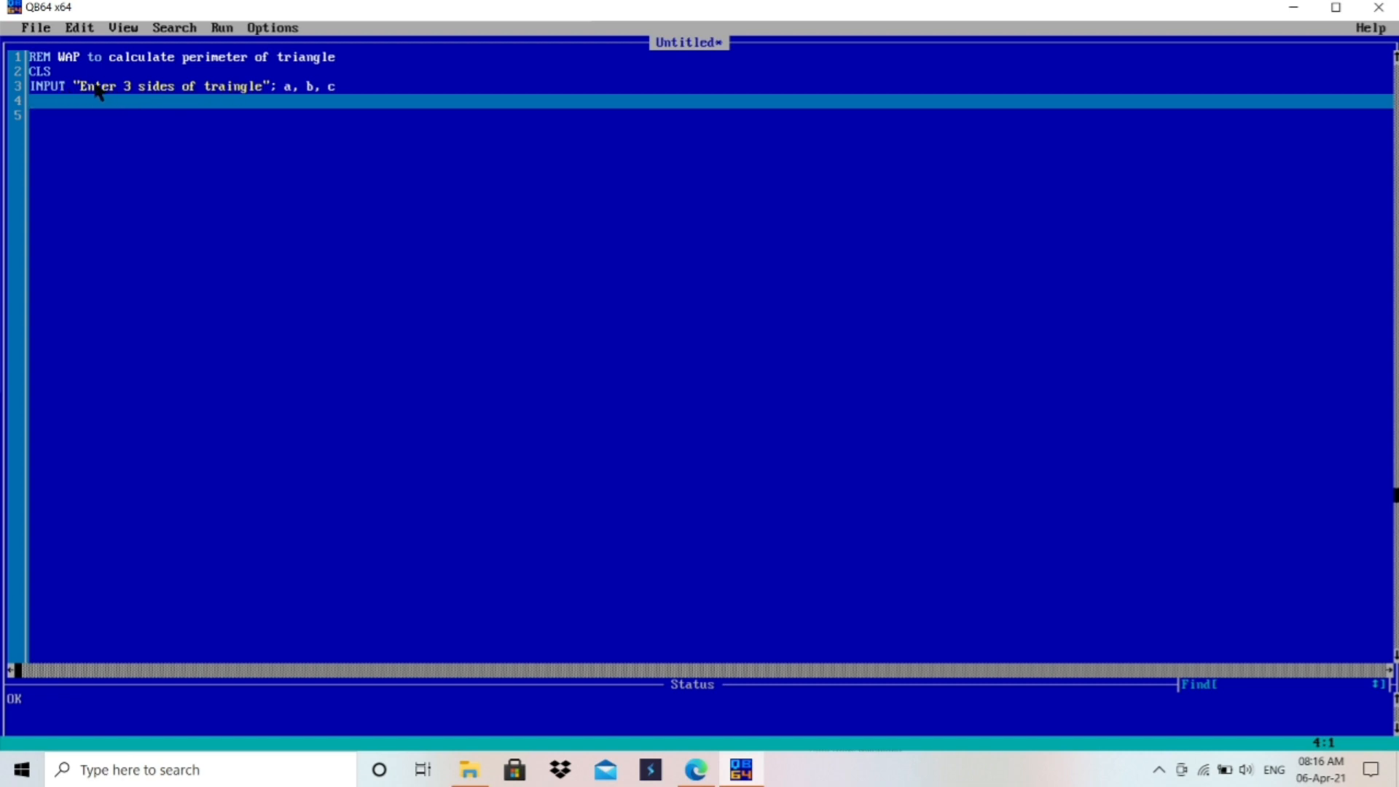
Review the INPUT line's prompt and variables, then start line 4 below it.
drag(81, 86, 271, 93)
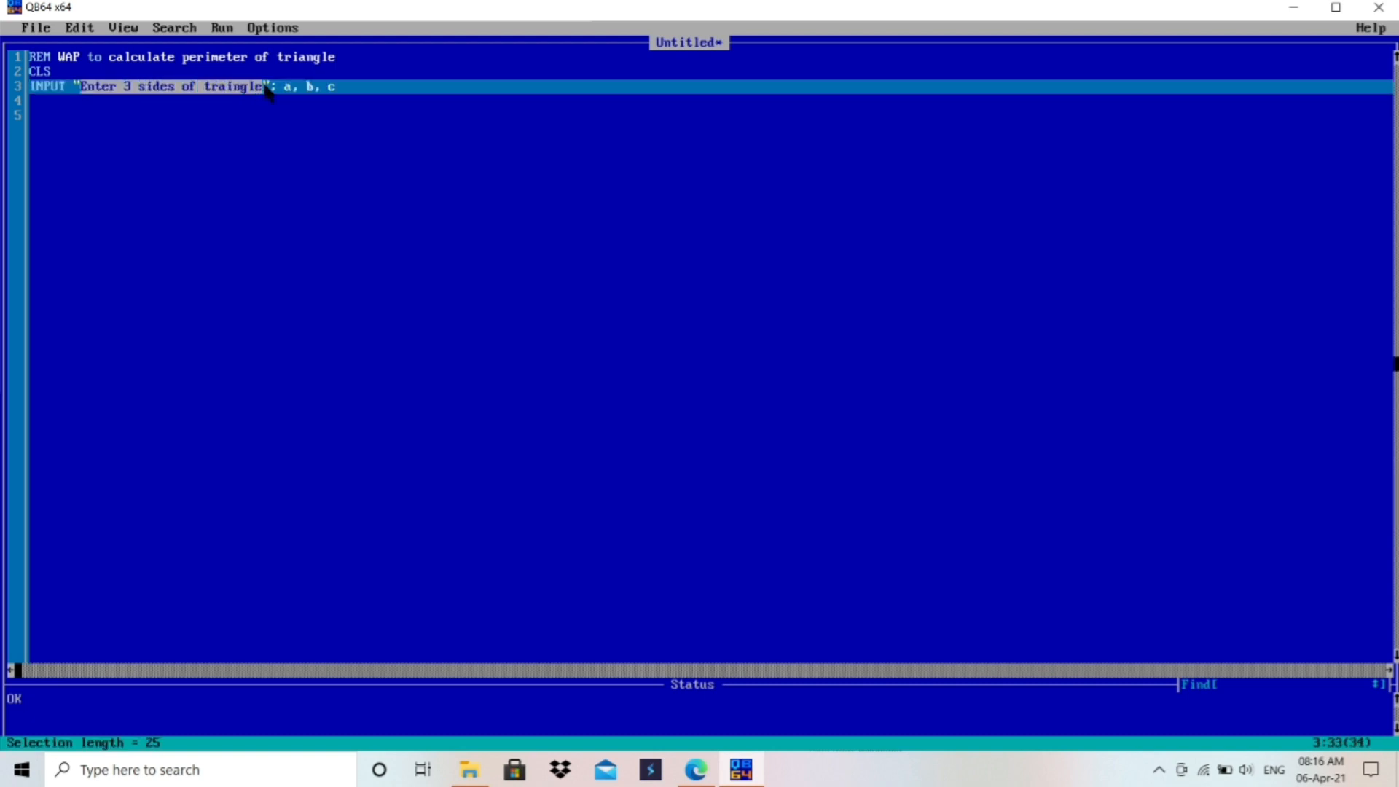
click(176, 90)
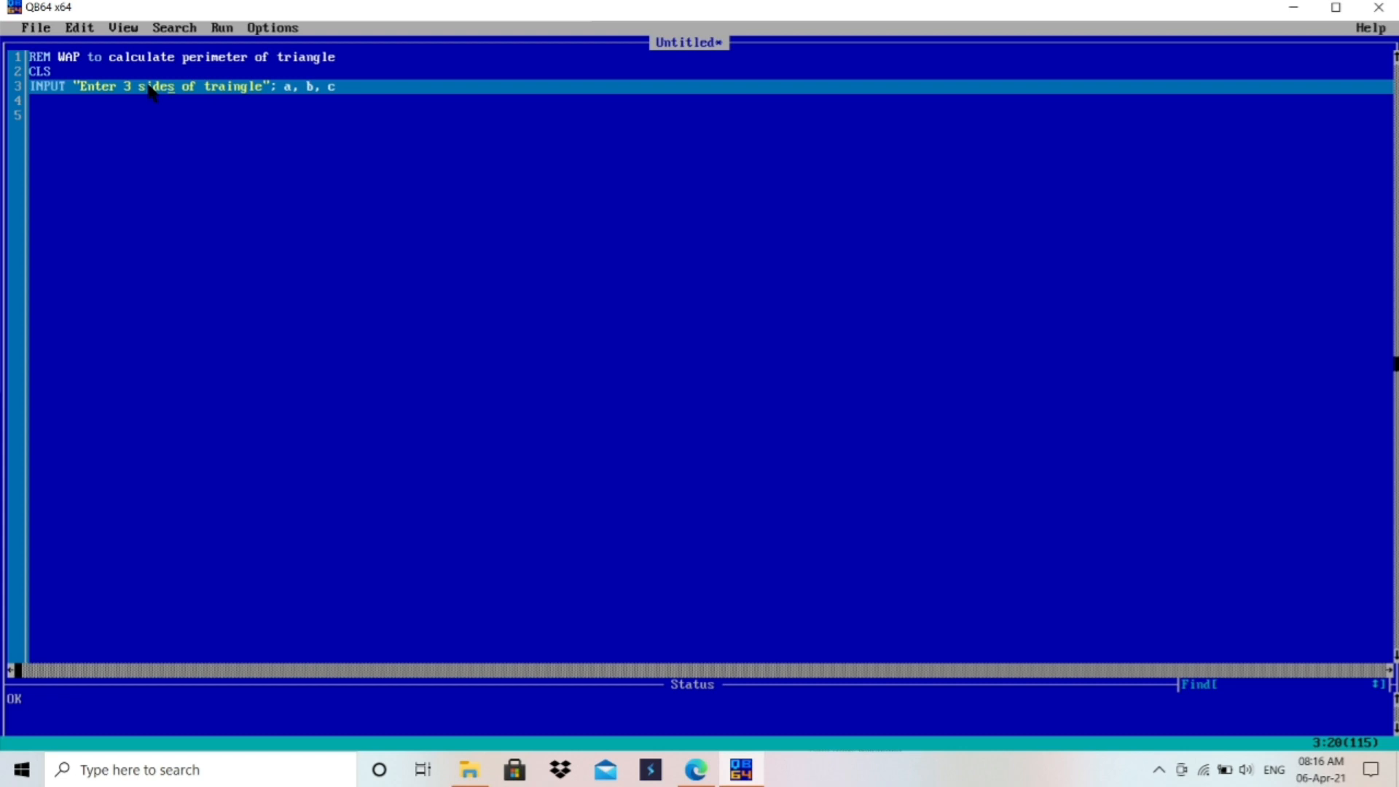
click(292, 87)
click(339, 87)
key(Return)
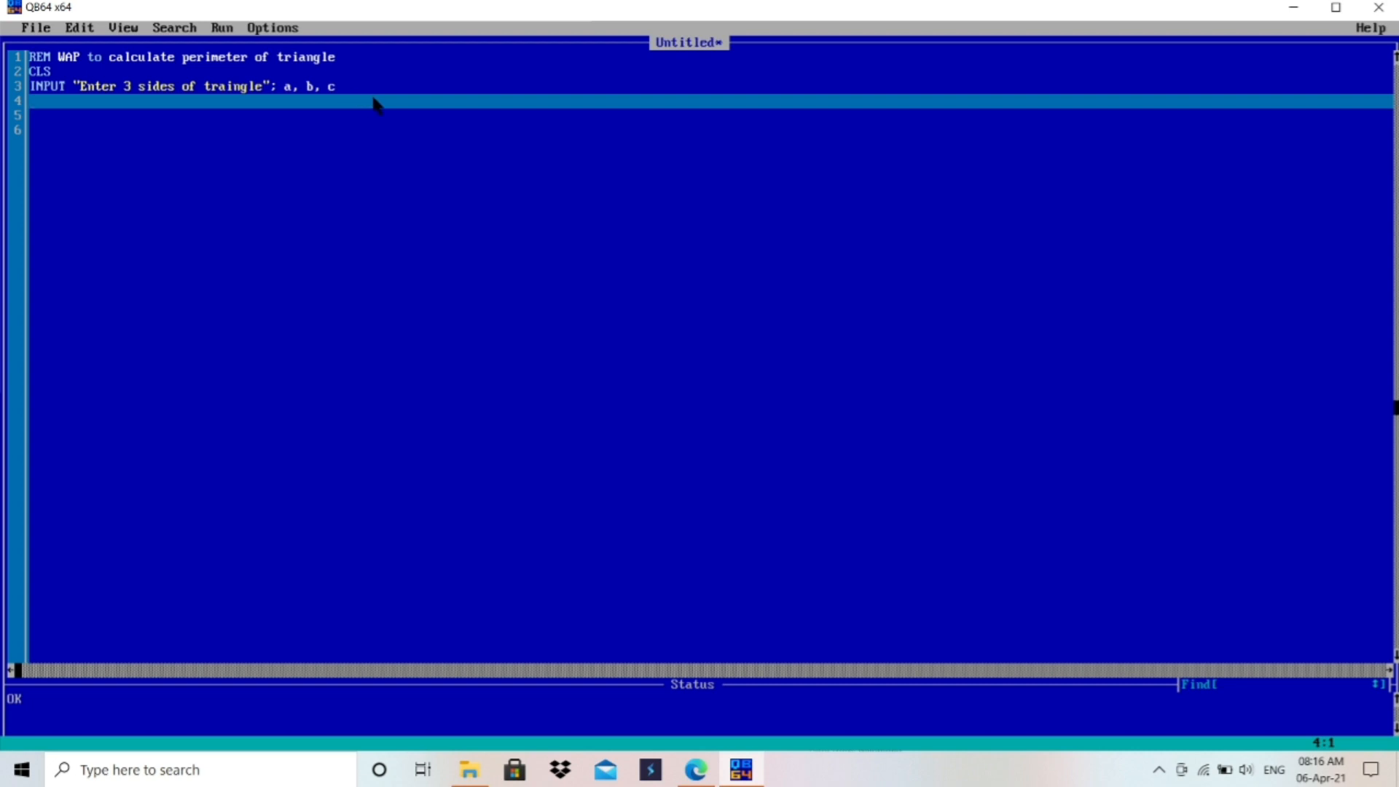
text(p=)
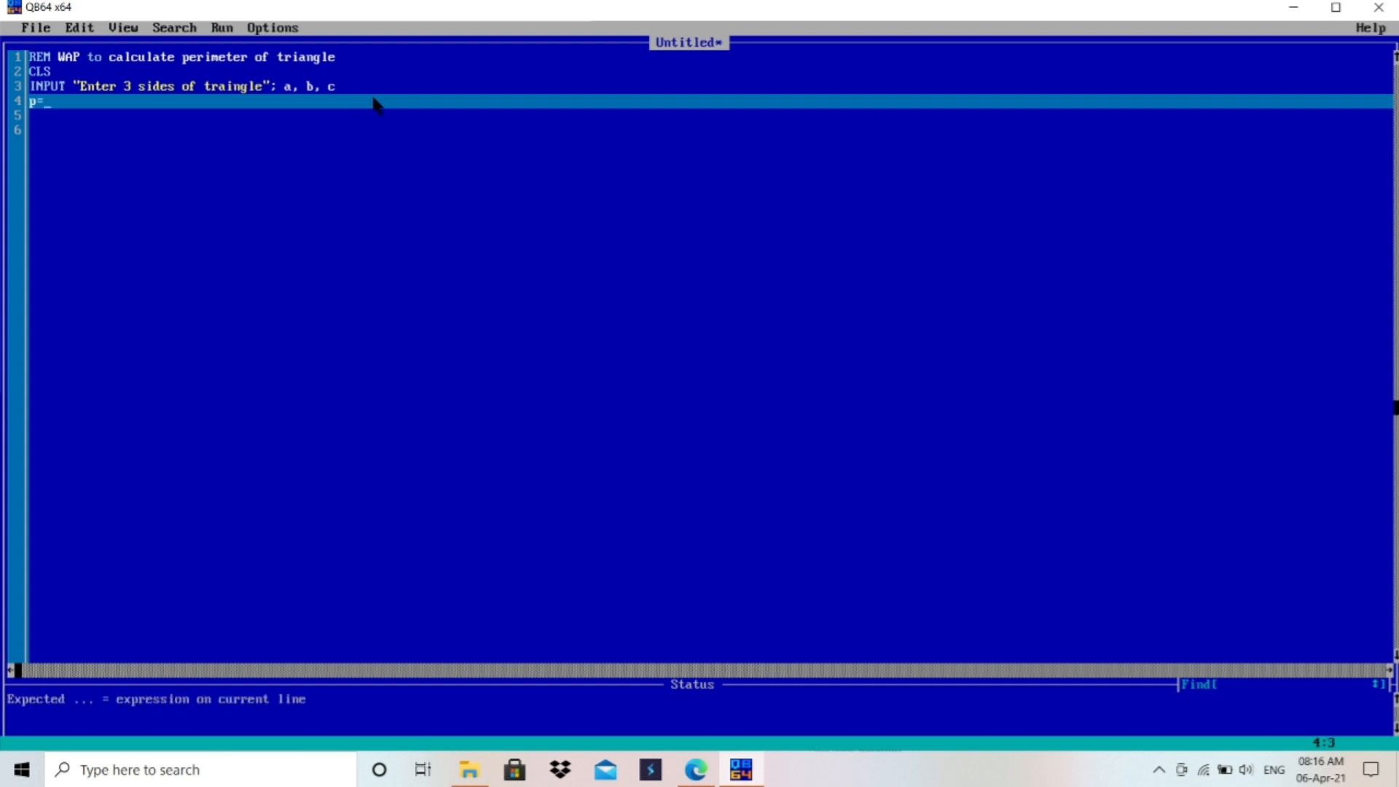
text(a+b+c)
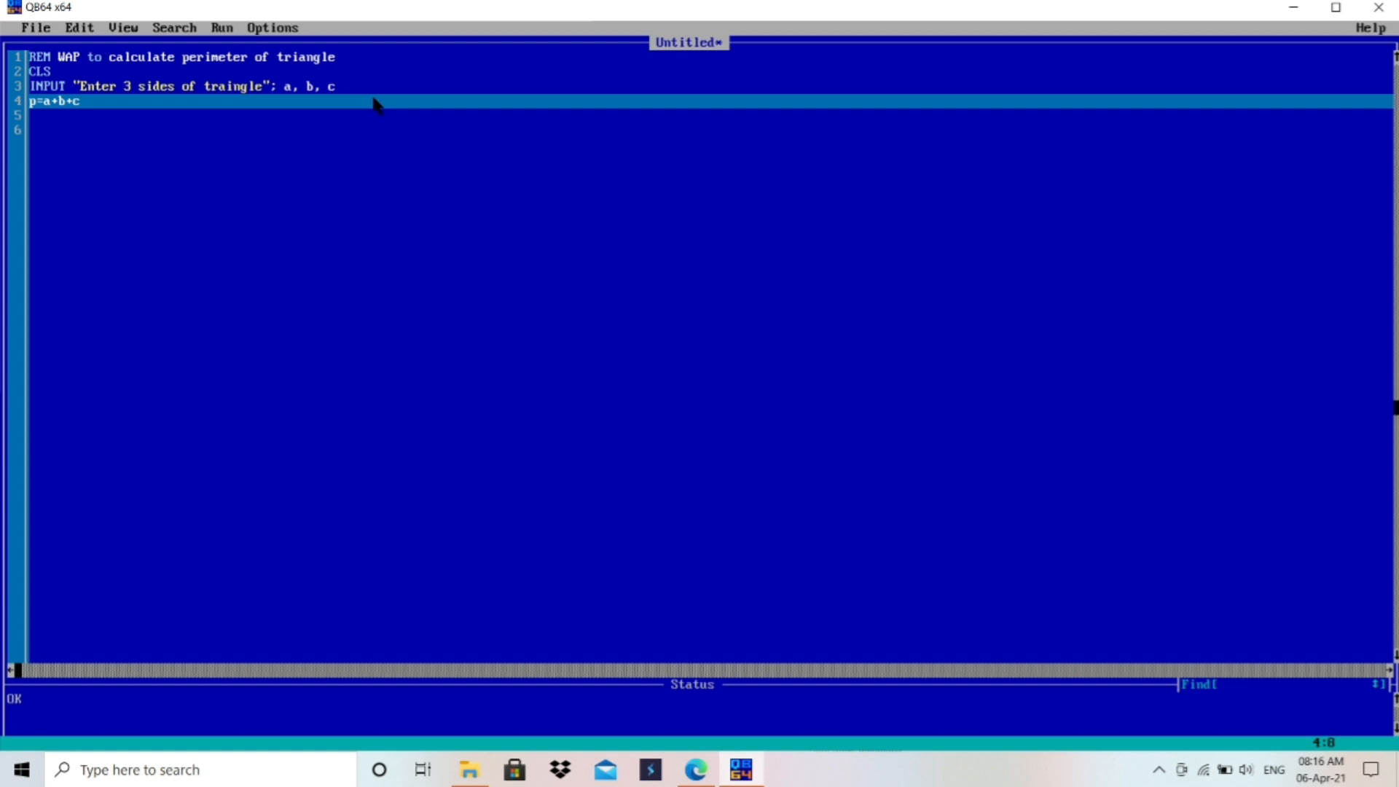
Add p = a + b + c, PRINT "Perimeter of triangle is"; p and an END line.
key(Return)
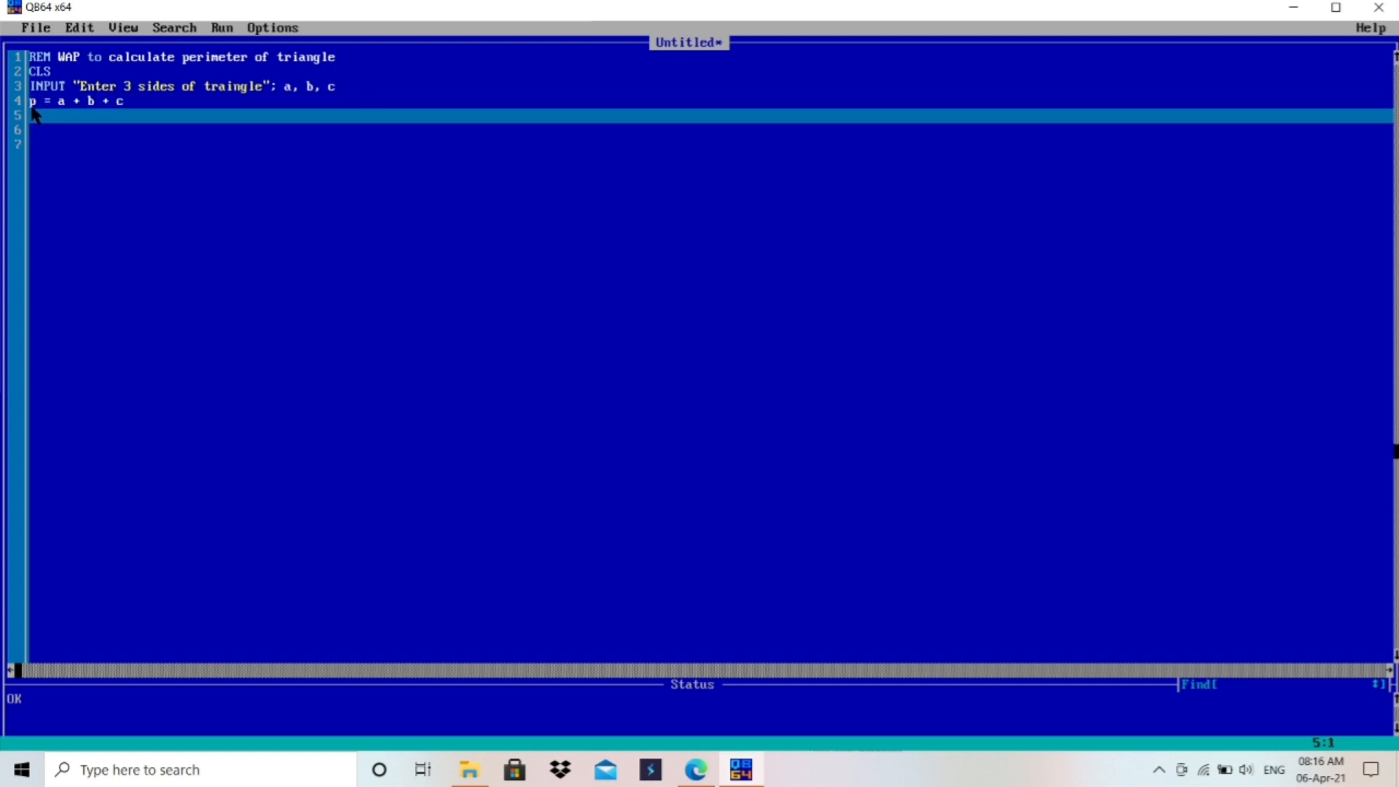
text(PRINT "Per)
text(im)
text(eter of )
text(triangle is)
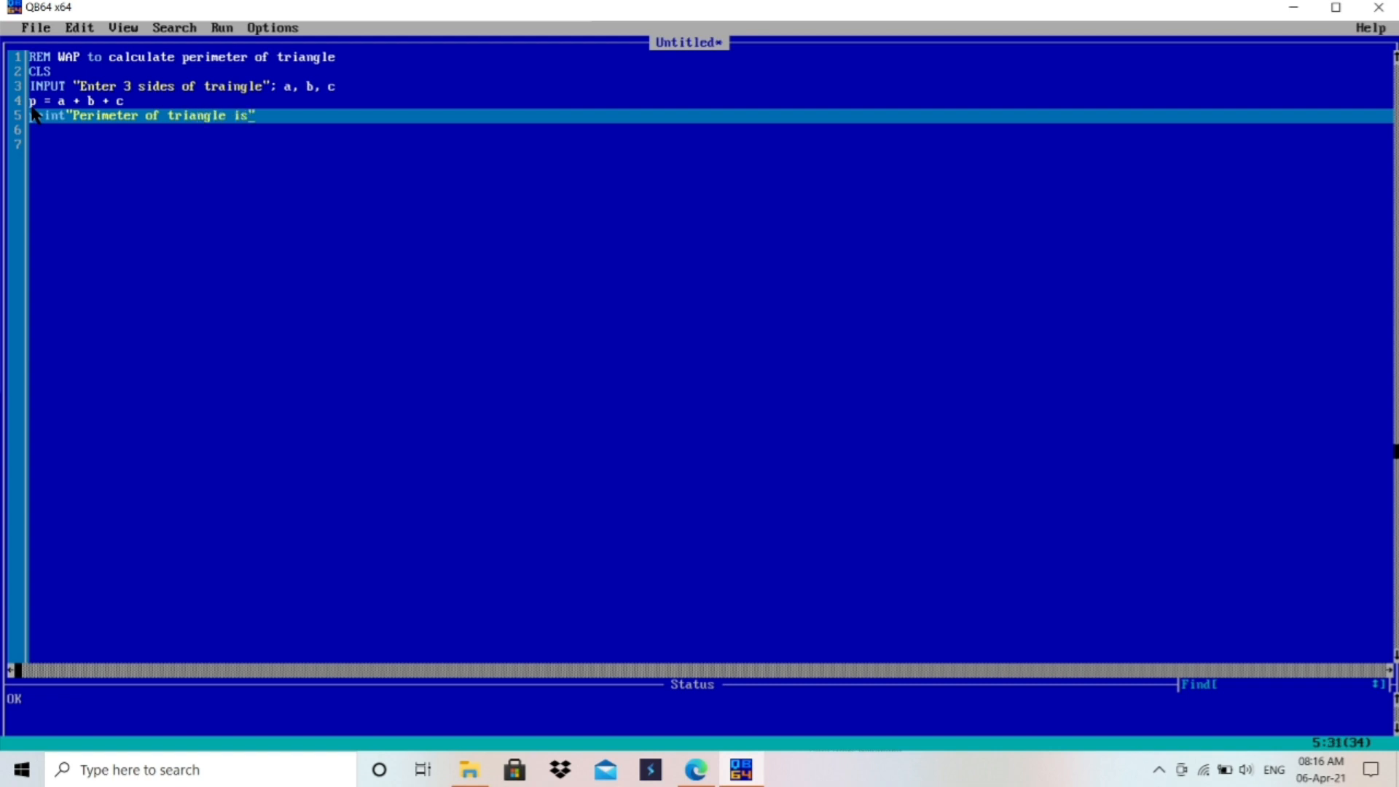
text(;p)
key(Return)
text(END)
key(Return)
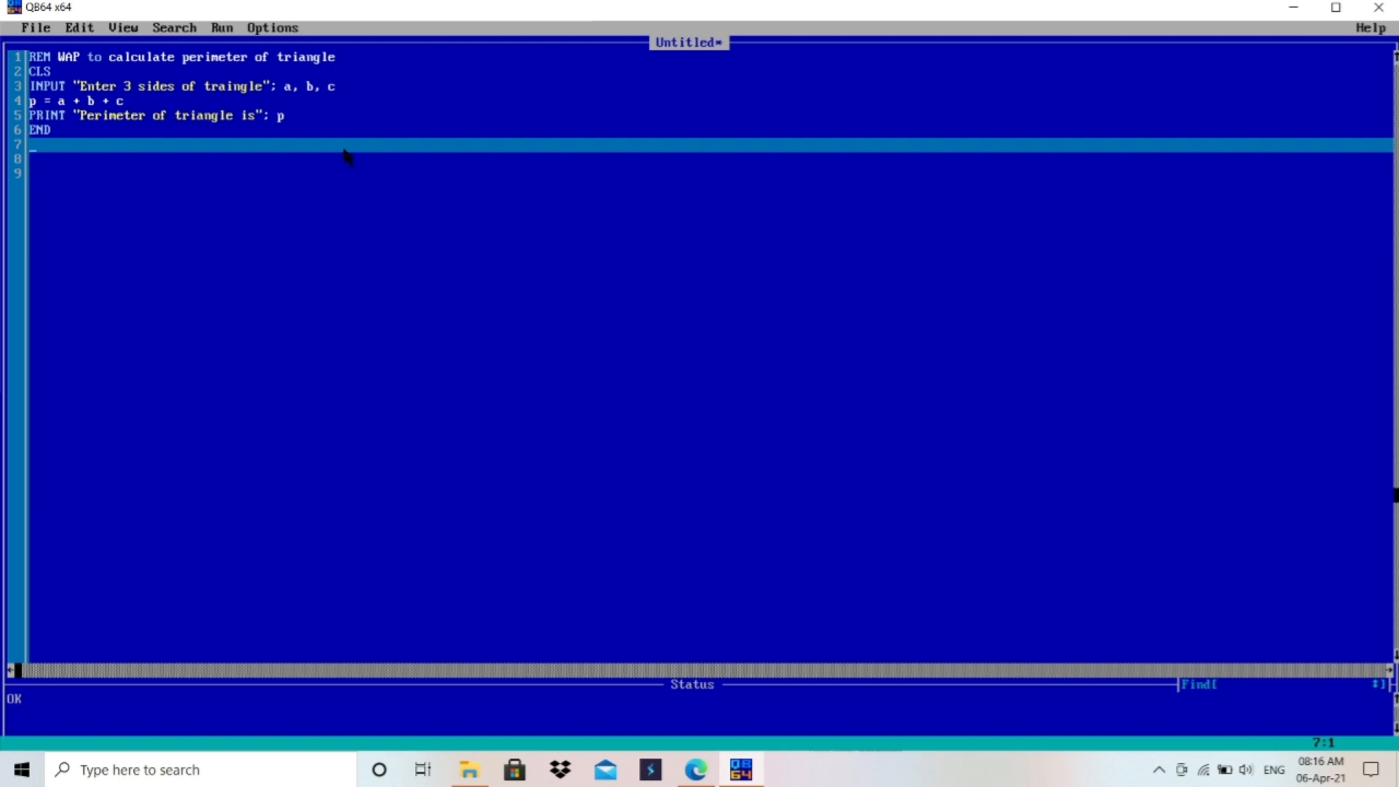
Start the program via Run > Start from the menu bar.
key(alt+f)
key(Up)
key(Right)
key(Right)
key(Right)
key(Right)
key(Return)
Enter sides 3,4,6, confirm the perimeter prints as 13, and close the output window.
drag(120, 87, 367, 77)
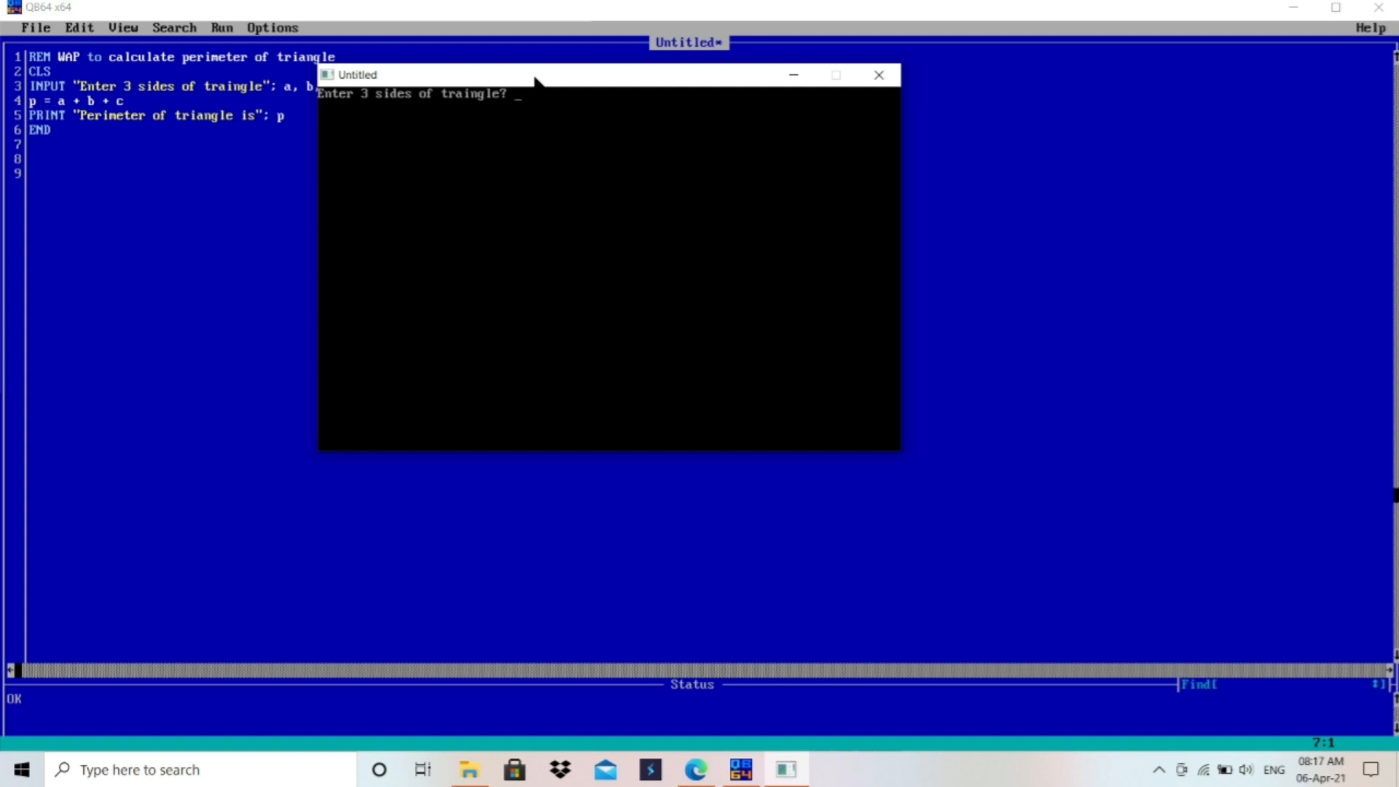
mouse_move(536, 80)
mouse_down()
mouse_move(656, 79)
mouse_move(521, 72)
mouse_up()
text(3,4)
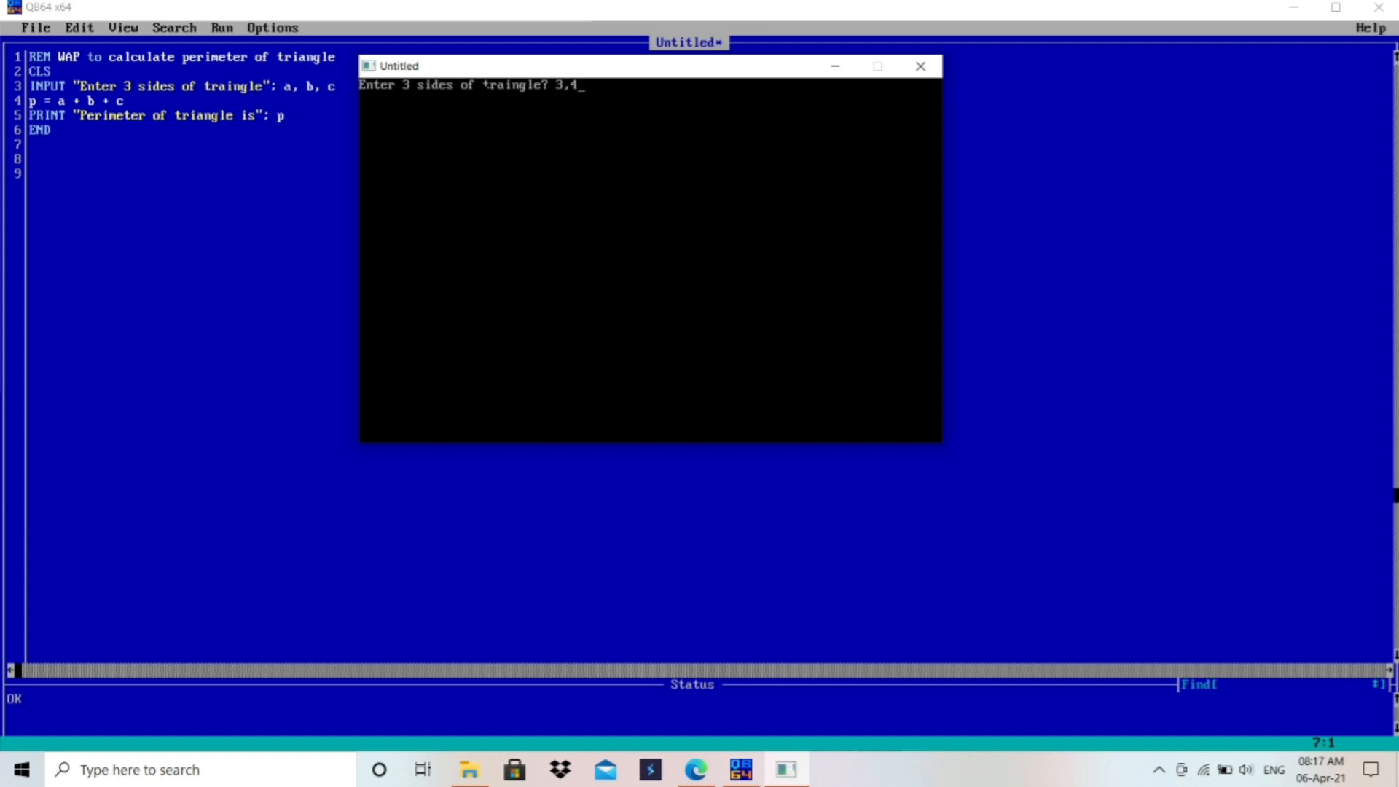
text(,6)
key(Return)
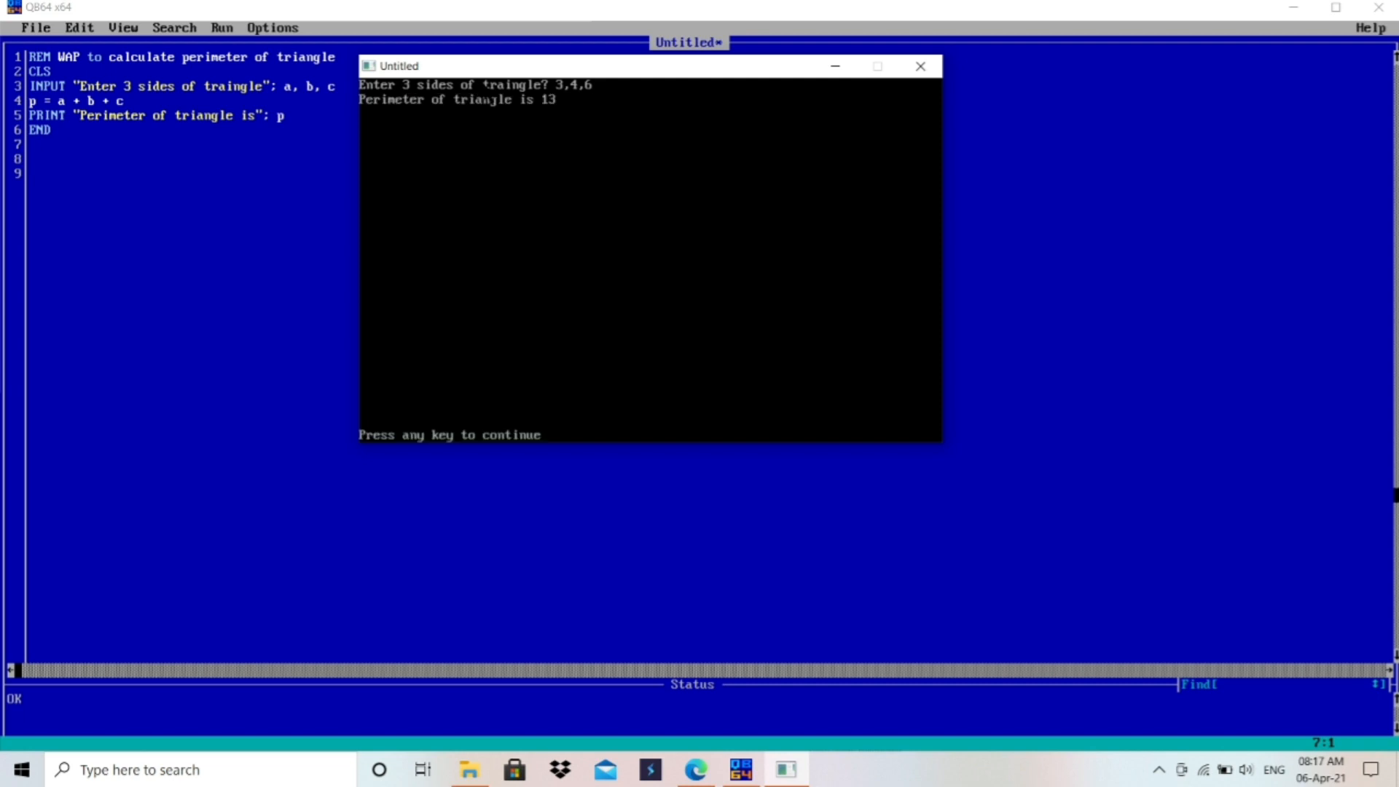
key(Return)
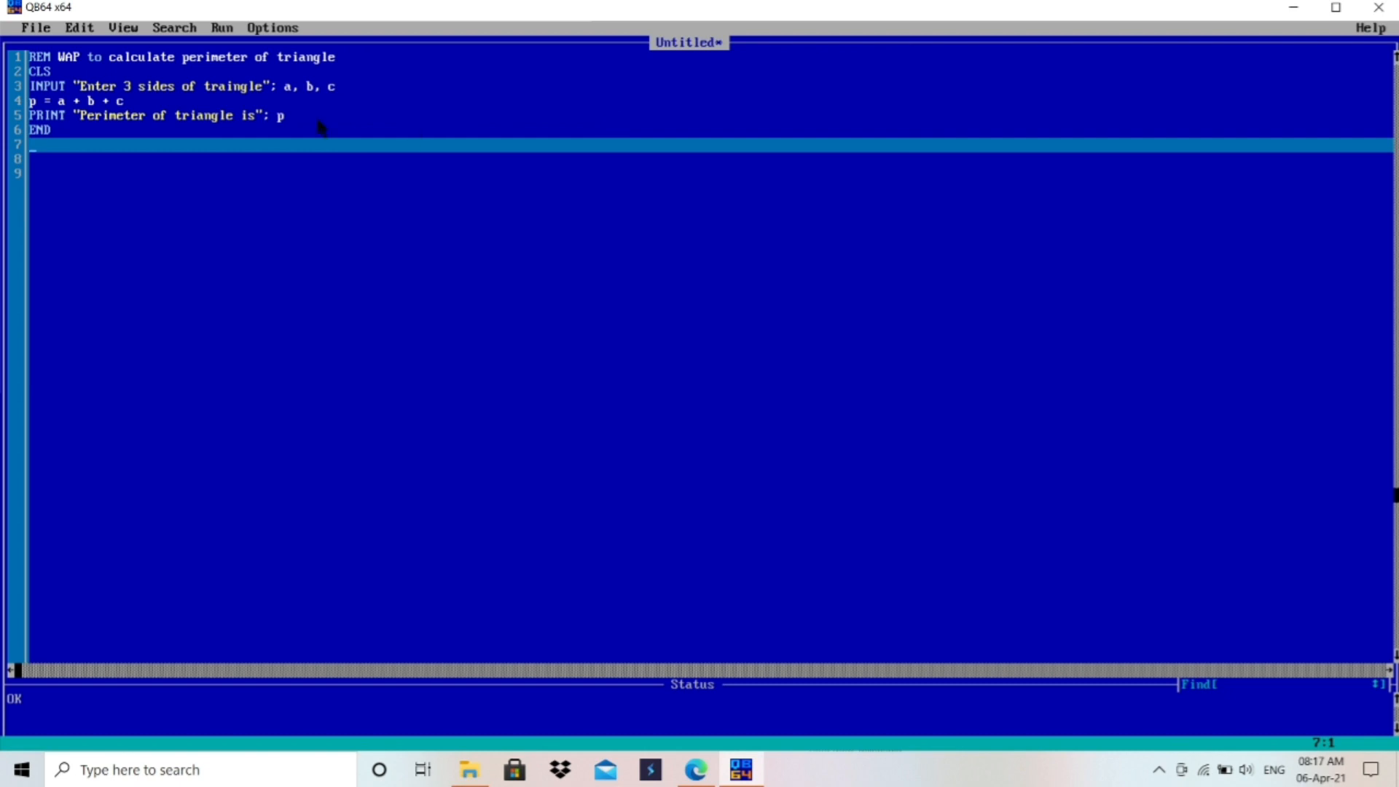
Rename p to perimeter in the formula line and the PRINT line.
click(42, 102)
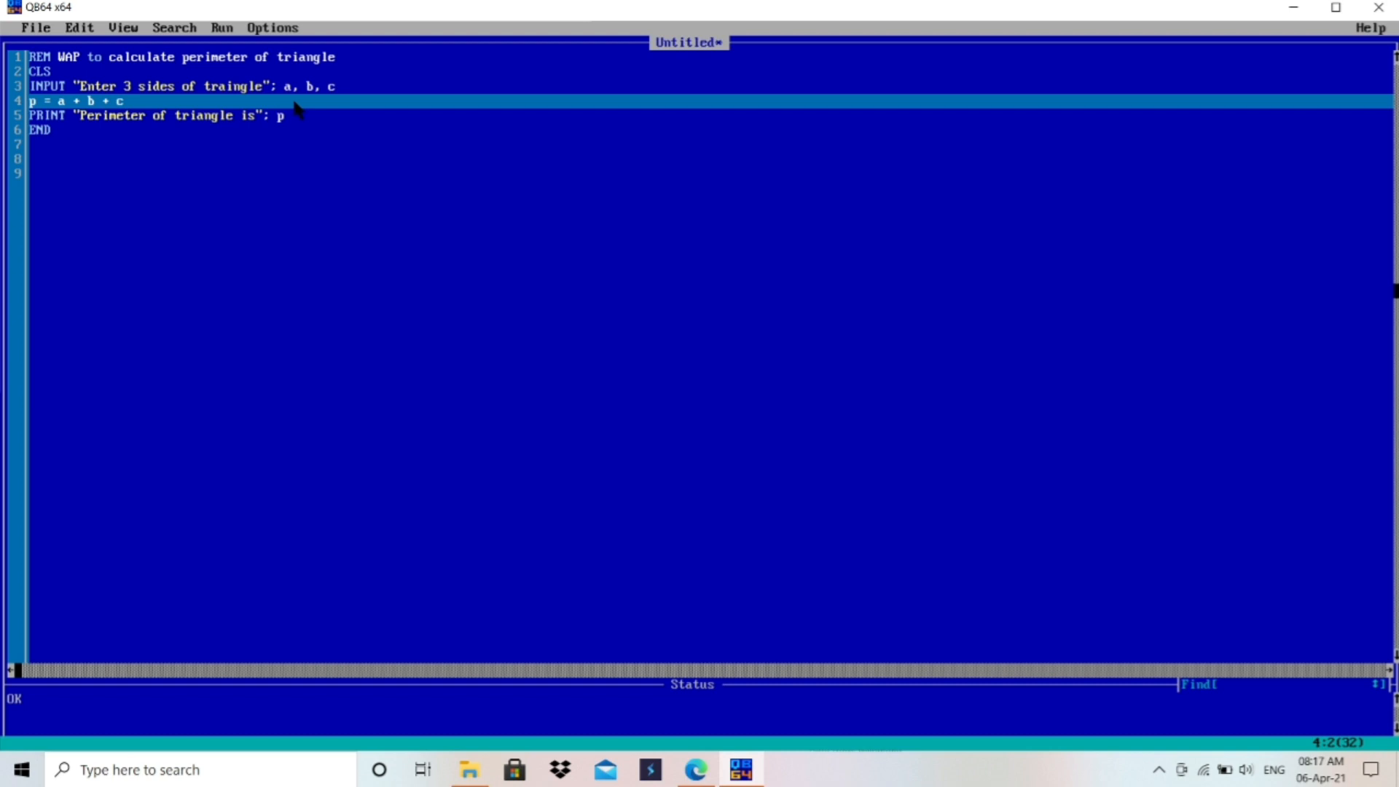
text(erimeter)
click(295, 115)
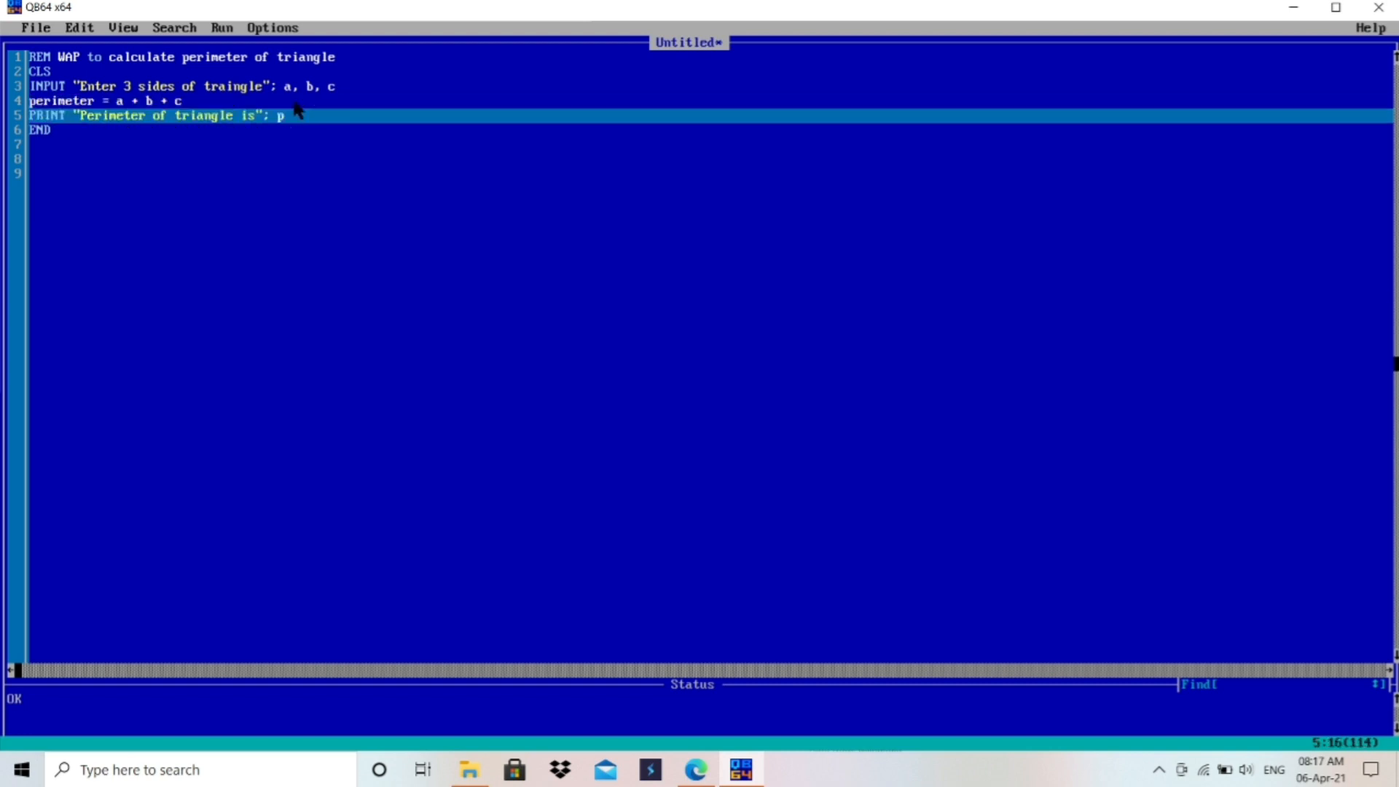
key(End)
text(e)
text(rimeter)
key(alt+f)
Run the revised program with sides 5,3,6, confirm perimeter 14, and close the output.
key(Right)
key(Right)
key(Right)
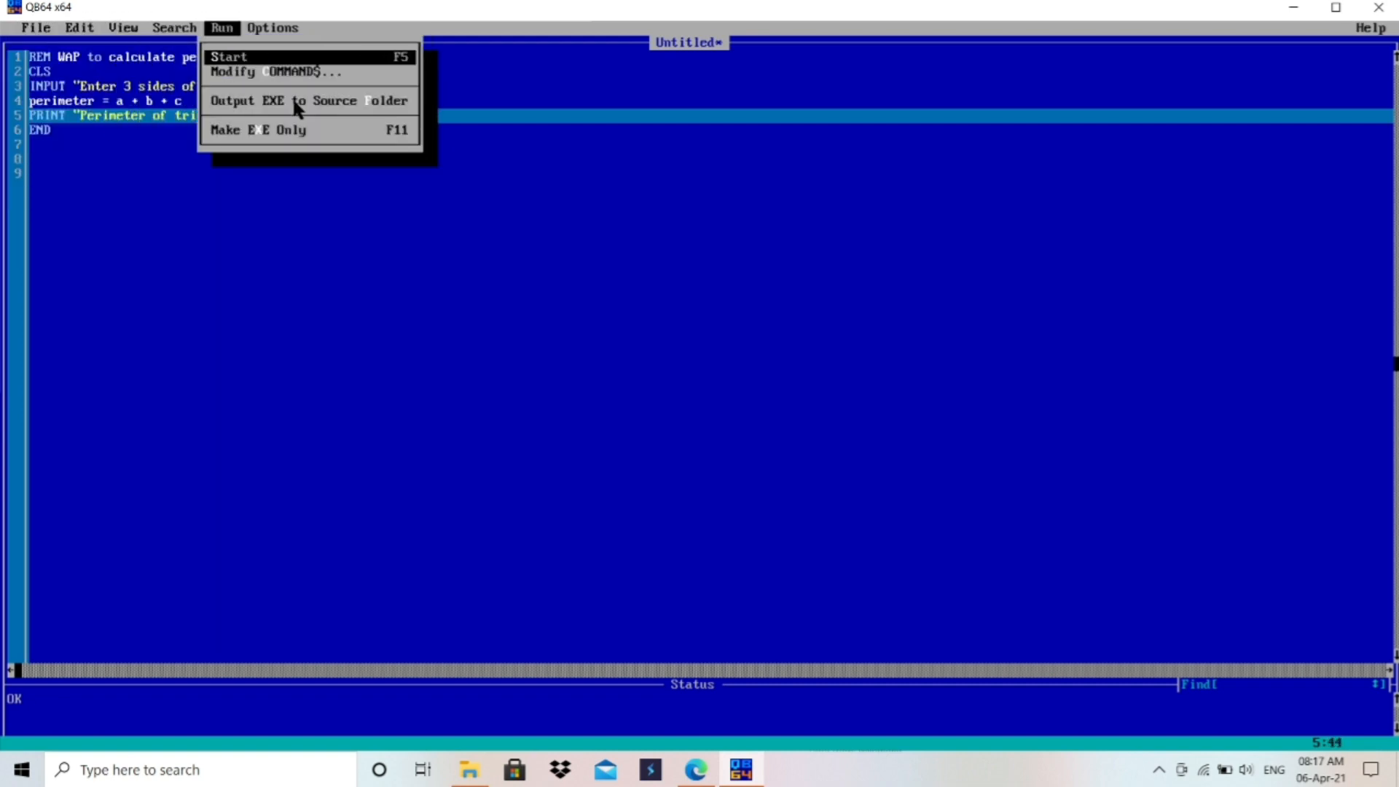
key(Return)
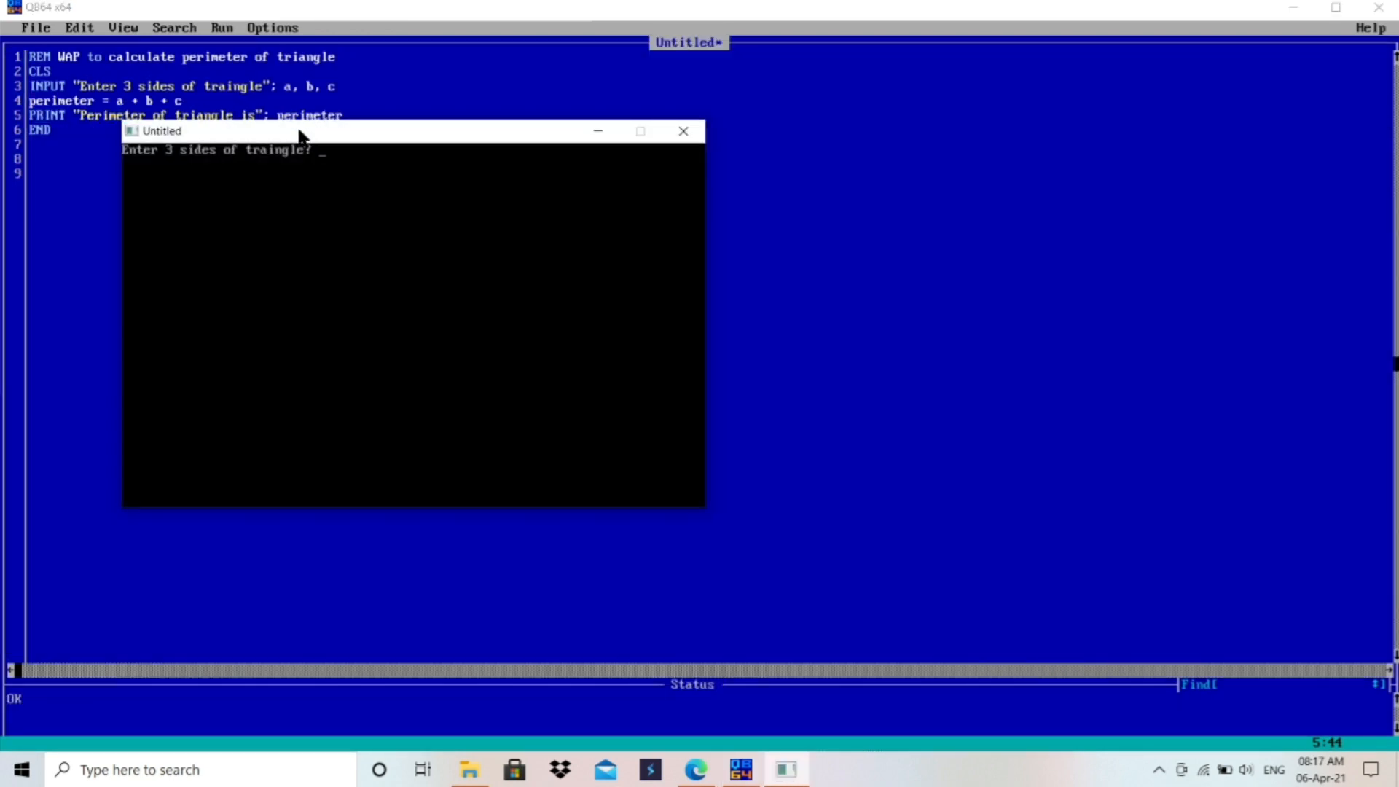
drag(328, 124, 394, 138)
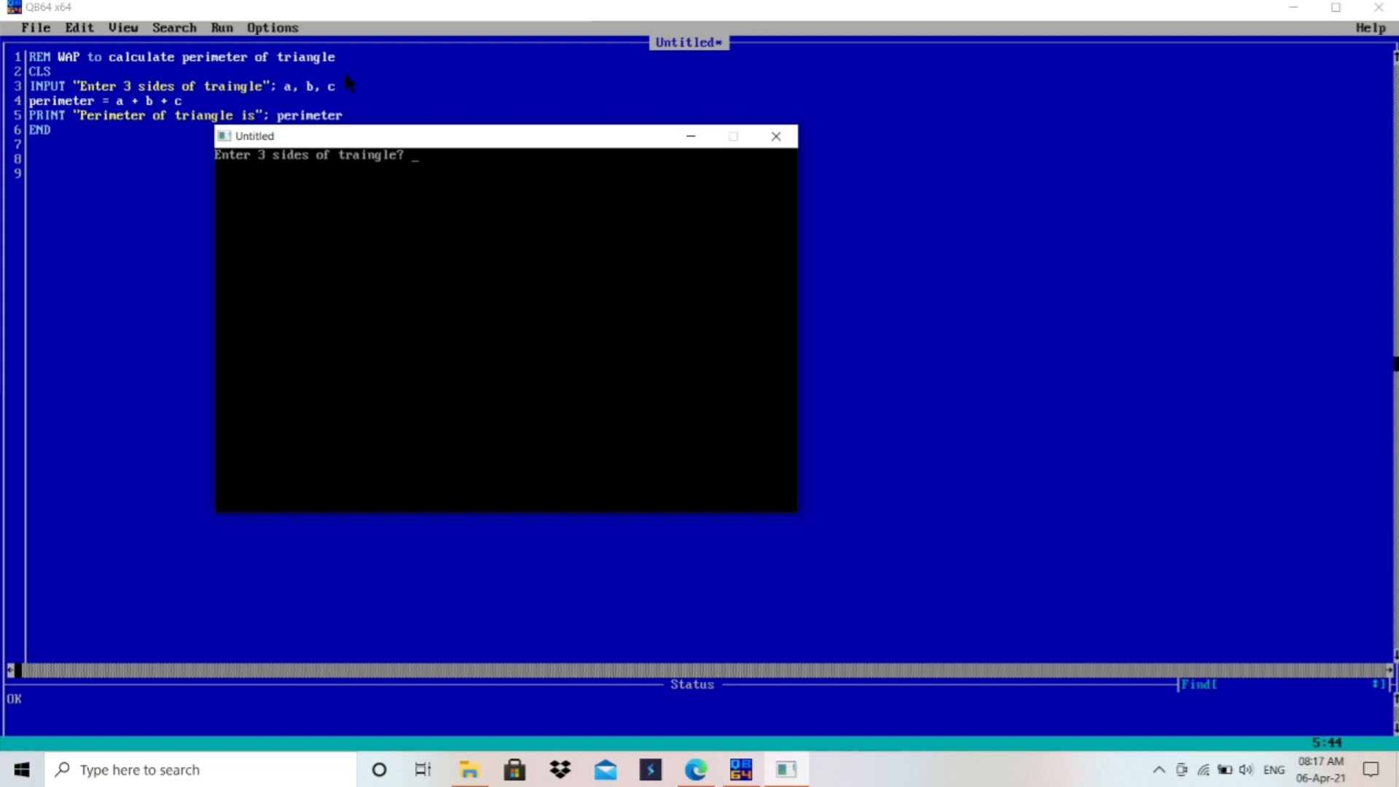
text(5,)
text(3,6)
key(Return)
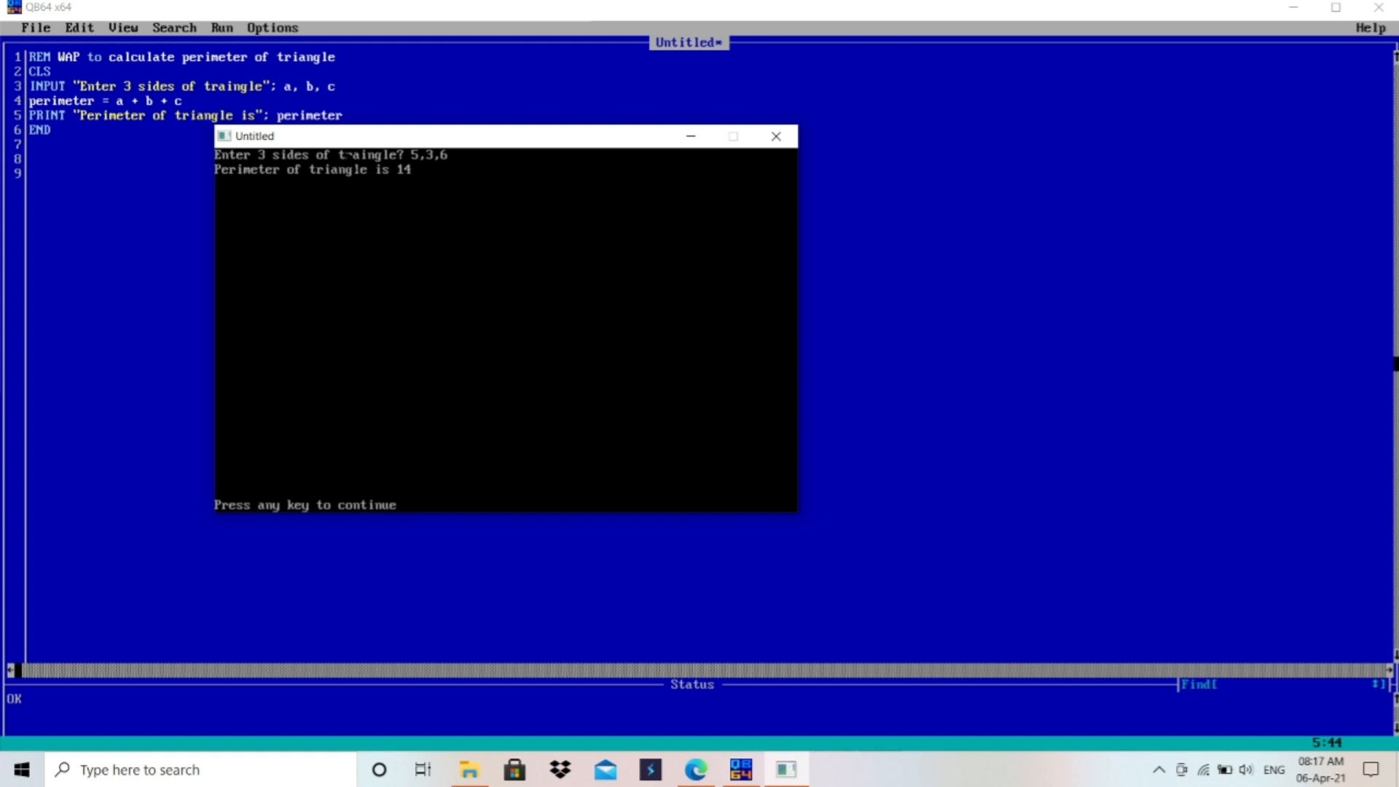
key(Return)
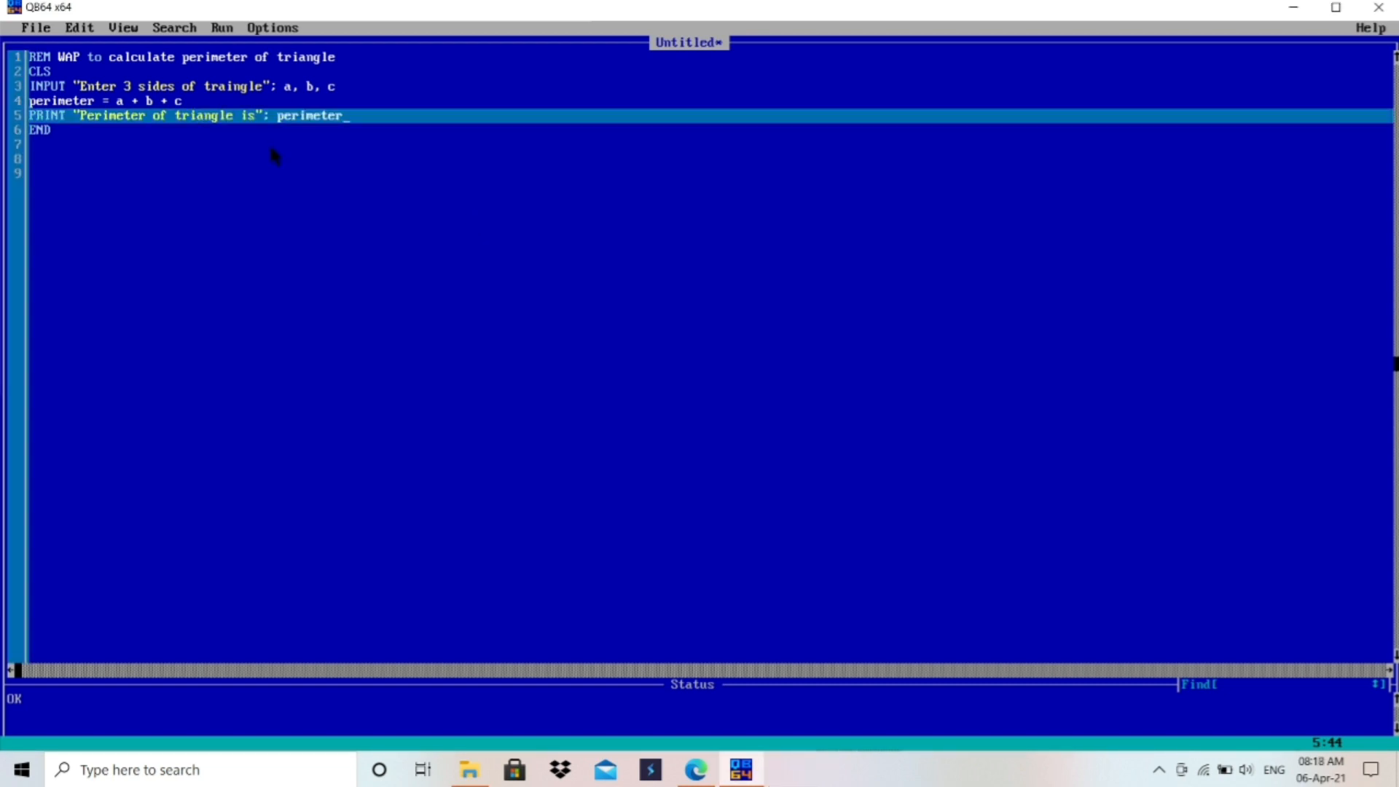
click(159, 136)
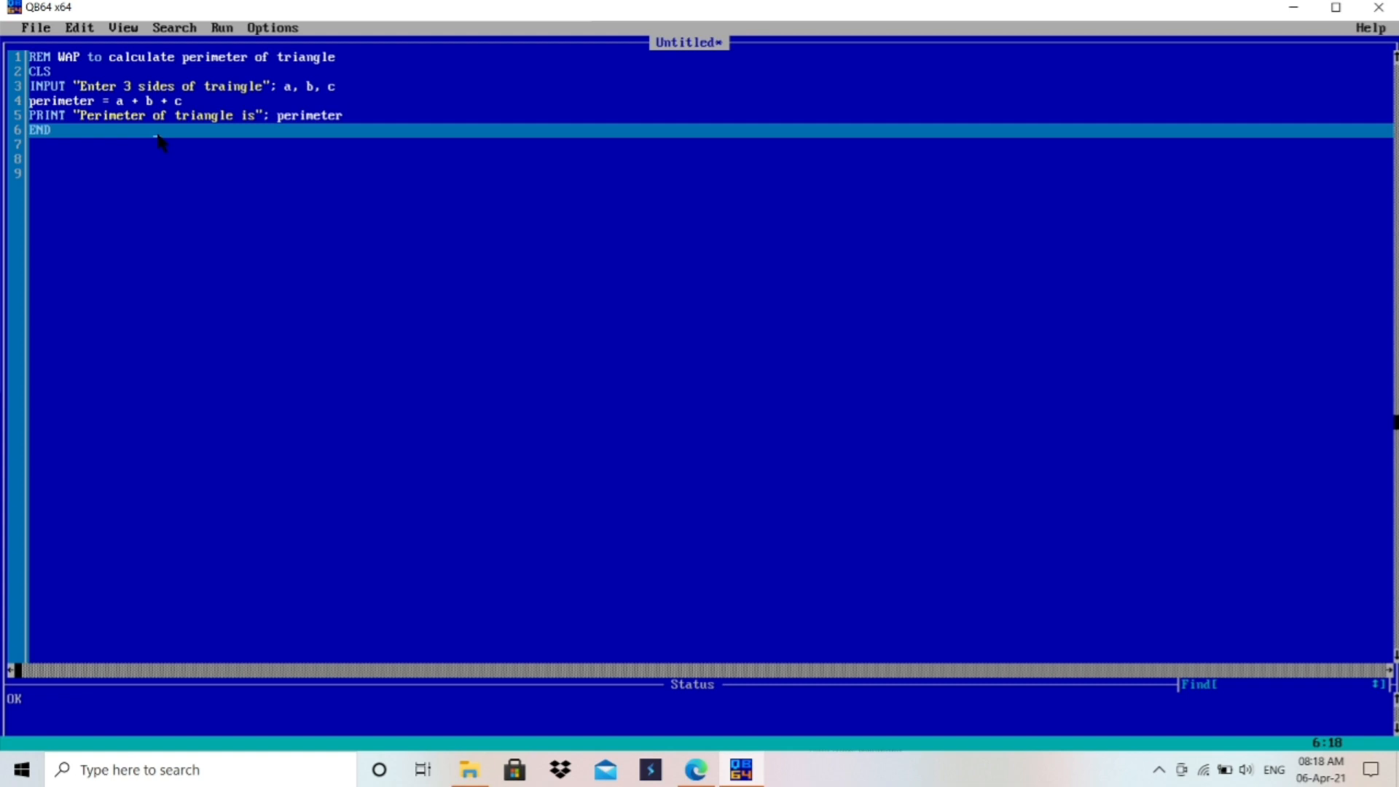
click(161, 136)
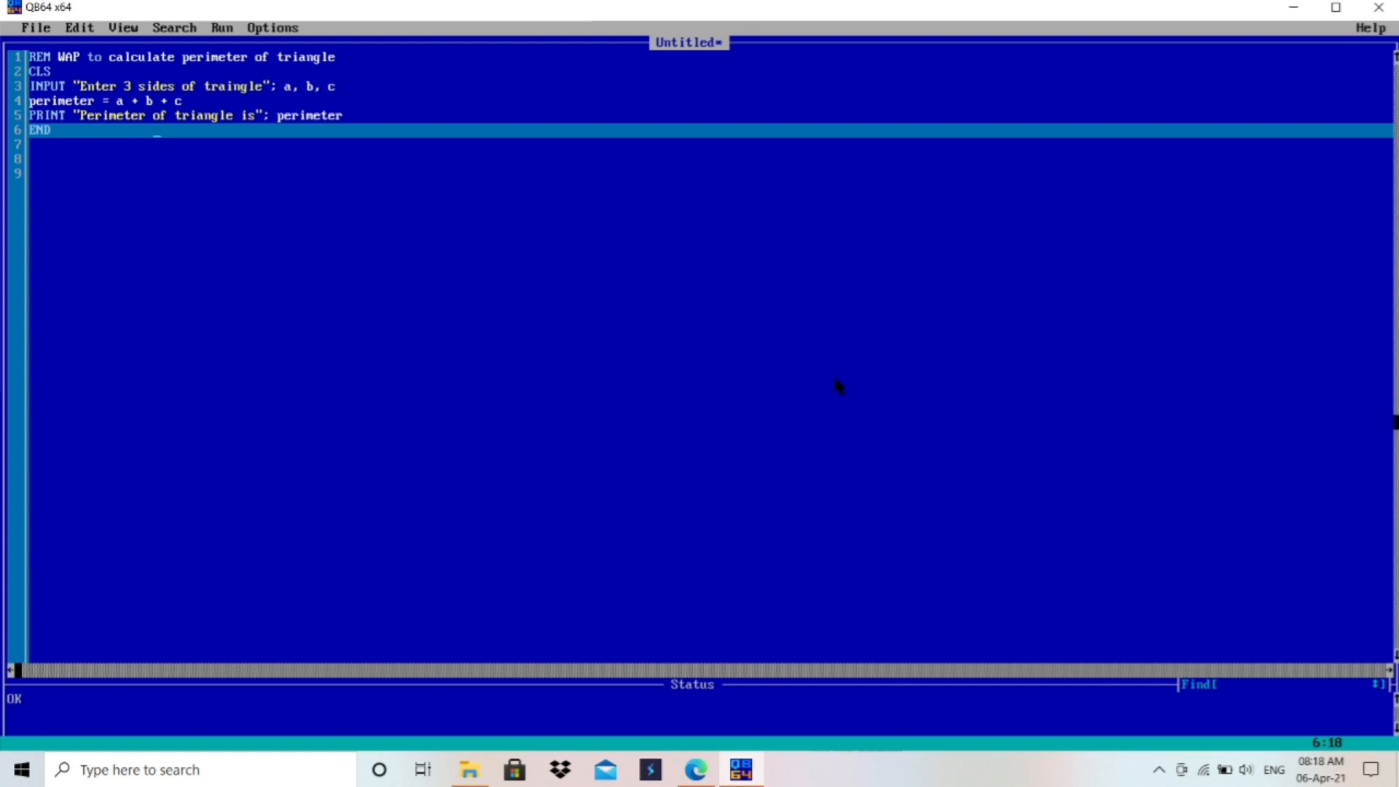